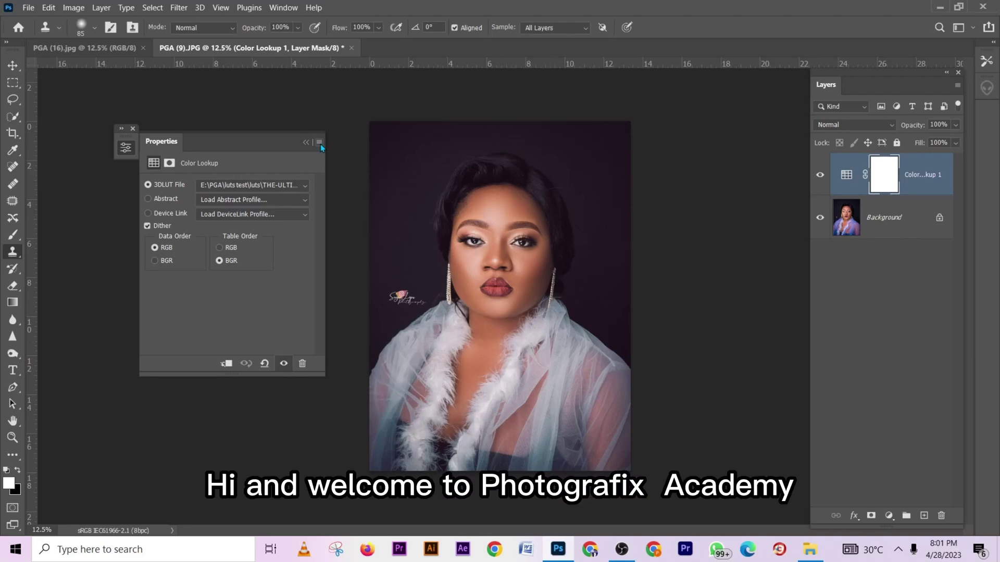
Close the Properties panel and delete the Color Lookup 1 layer, leaving only Background.
click(307, 143)
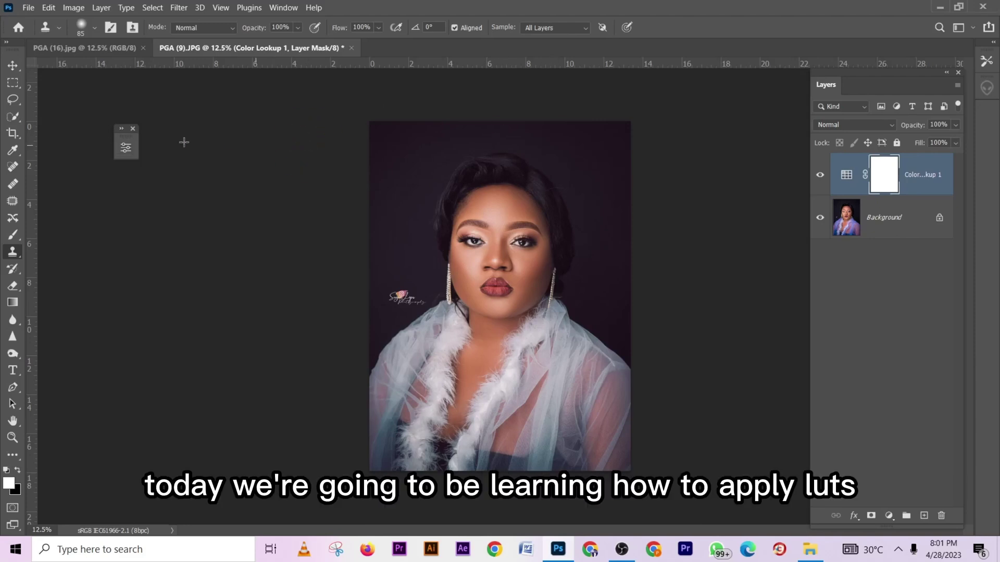
click(134, 129)
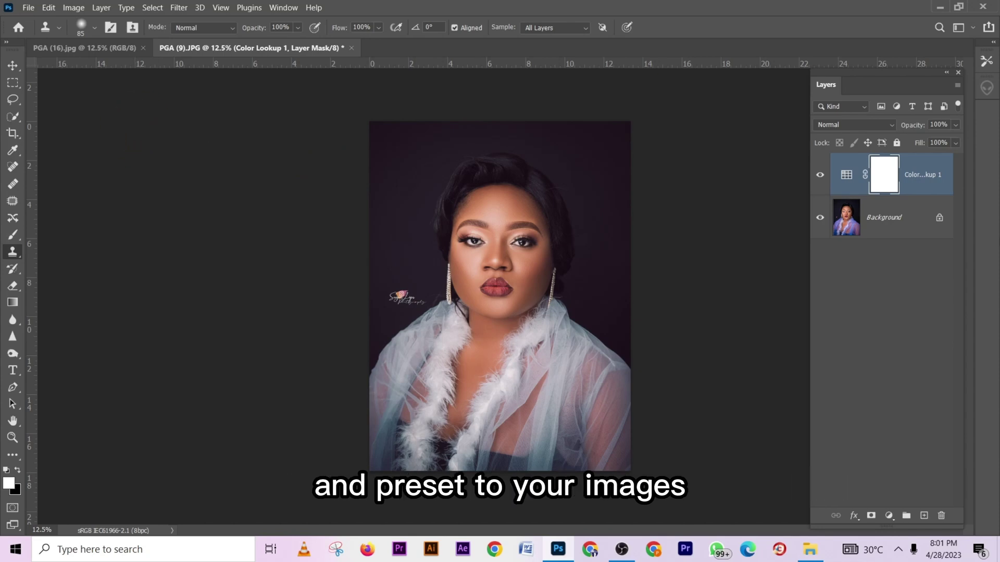
drag(938, 162, 941, 516)
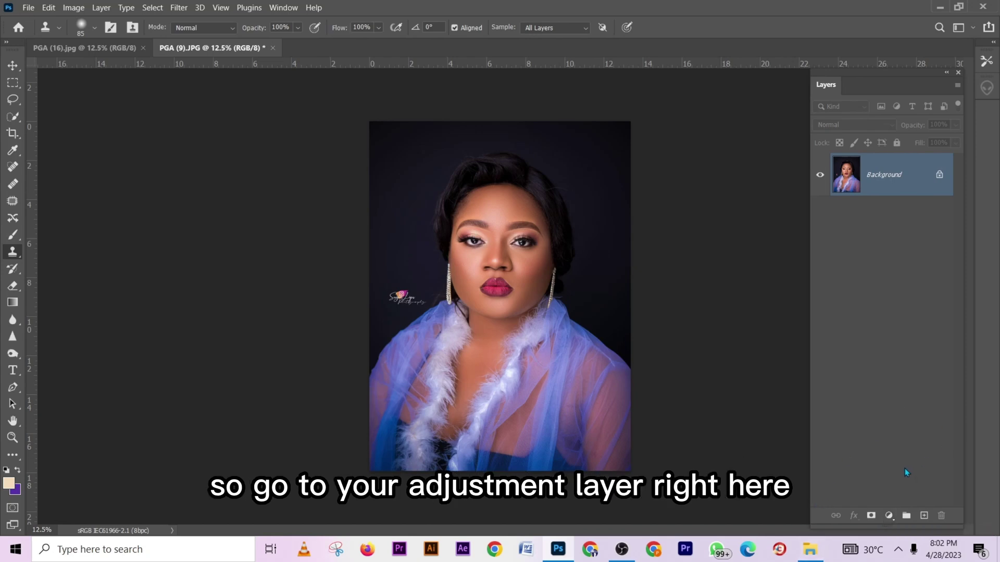
Add a Color Lookup layer, try the Fuji F125 Kodak 2393 LUT, then settle on Soft_Warming.look.
click(889, 515)
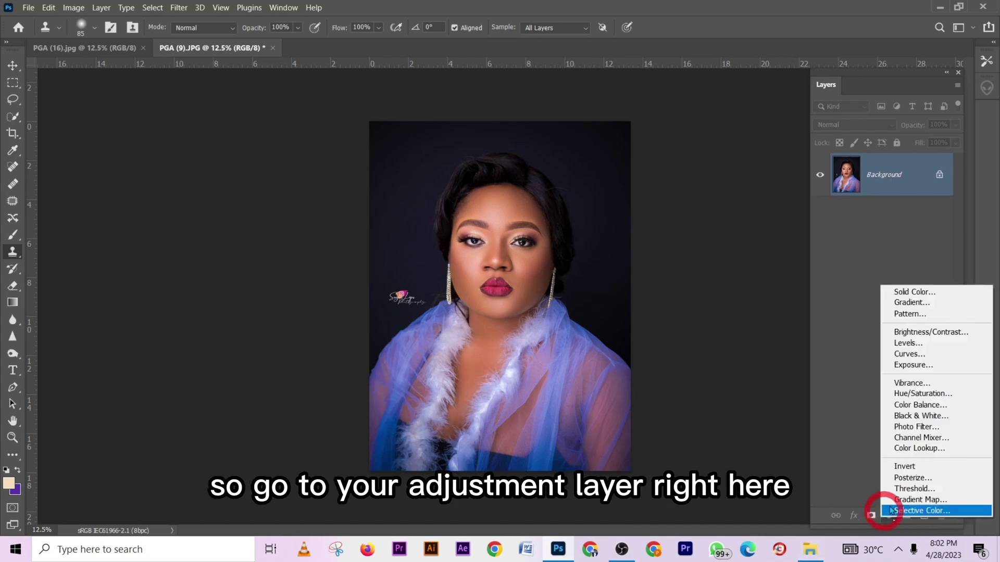
click(906, 449)
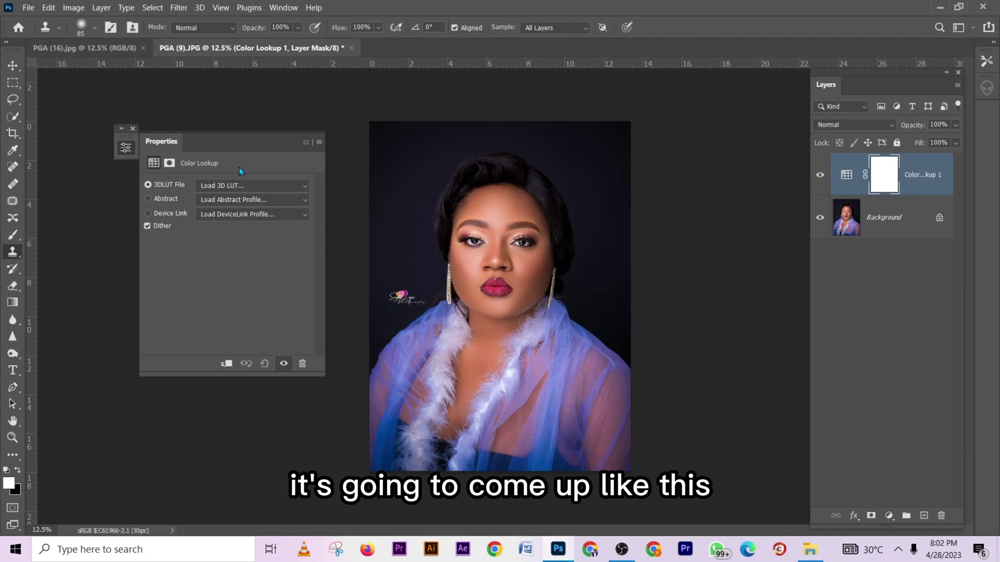
click(239, 184)
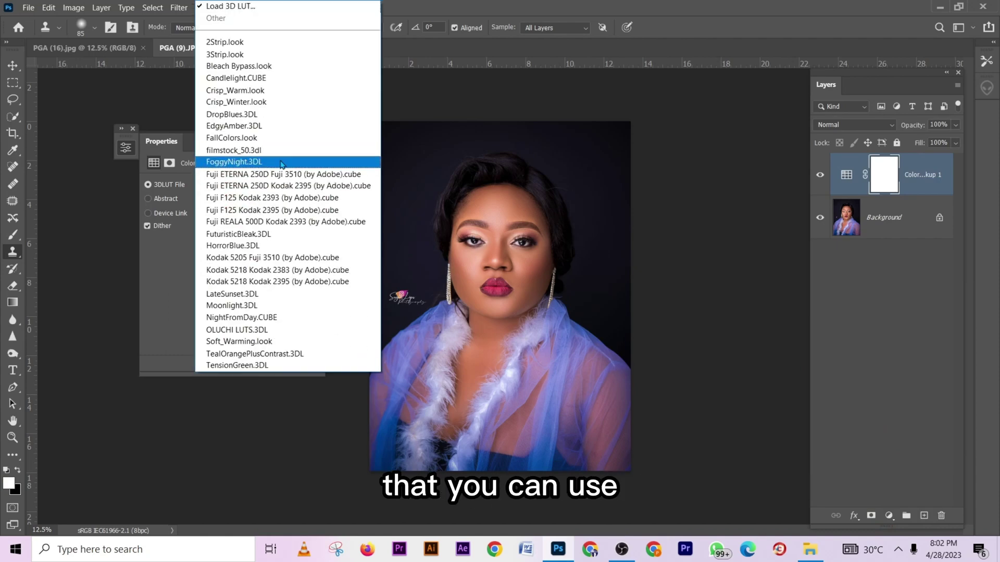
click(279, 197)
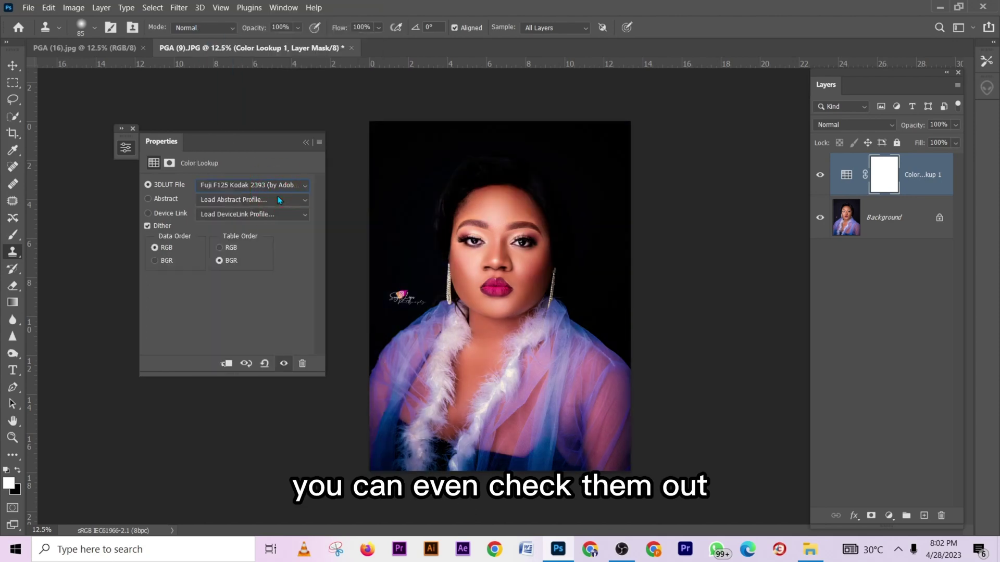
click(279, 187)
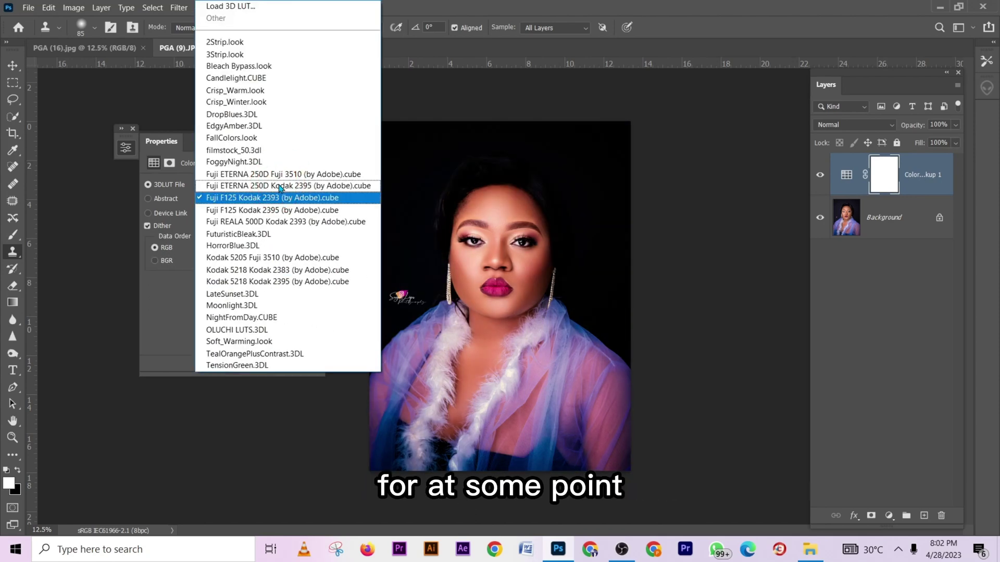
click(252, 342)
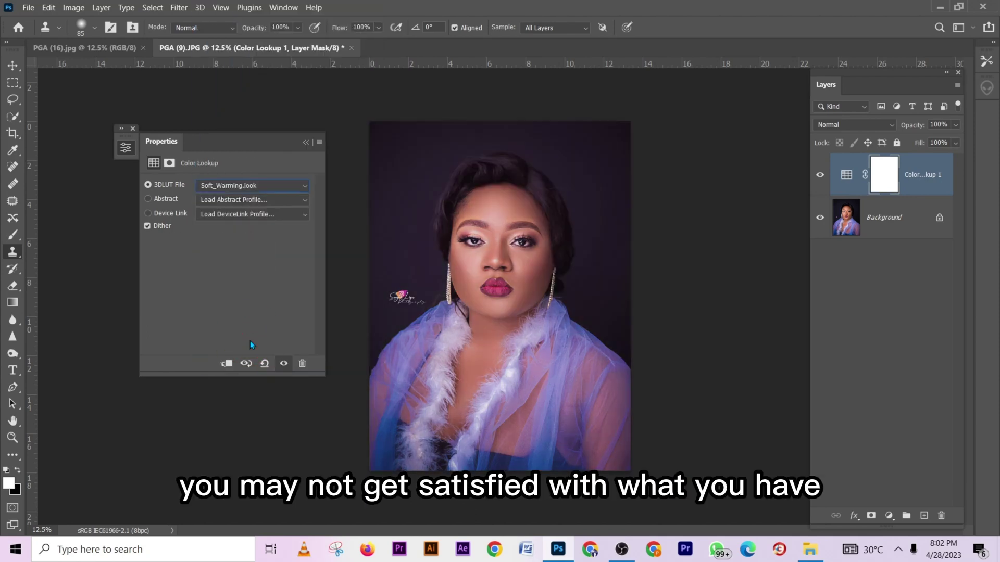
click(280, 186)
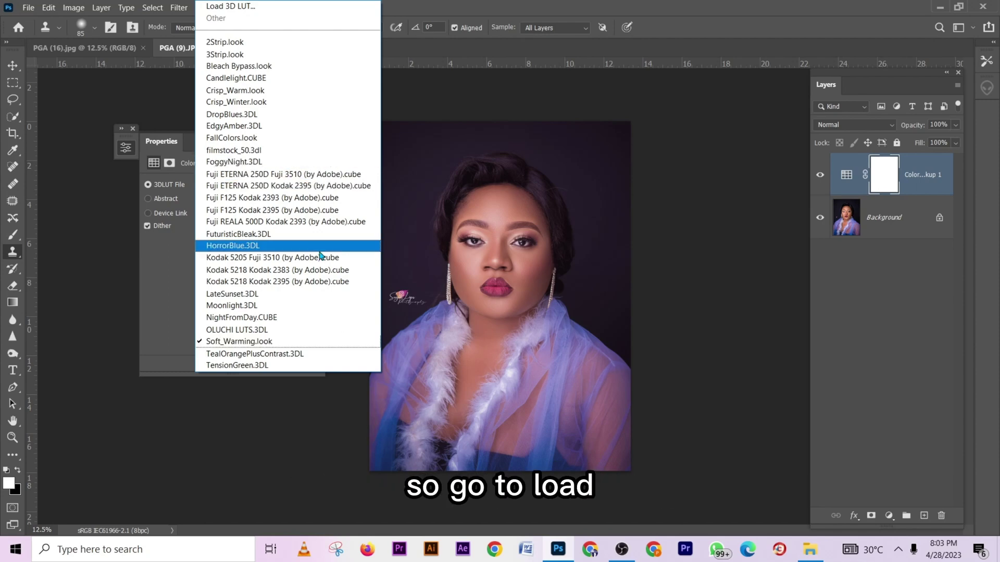
Load PHOTOGRAPHIX (1).CUBE from the LUTS folder as the Color Lookup's 3D LUT.
click(231, 7)
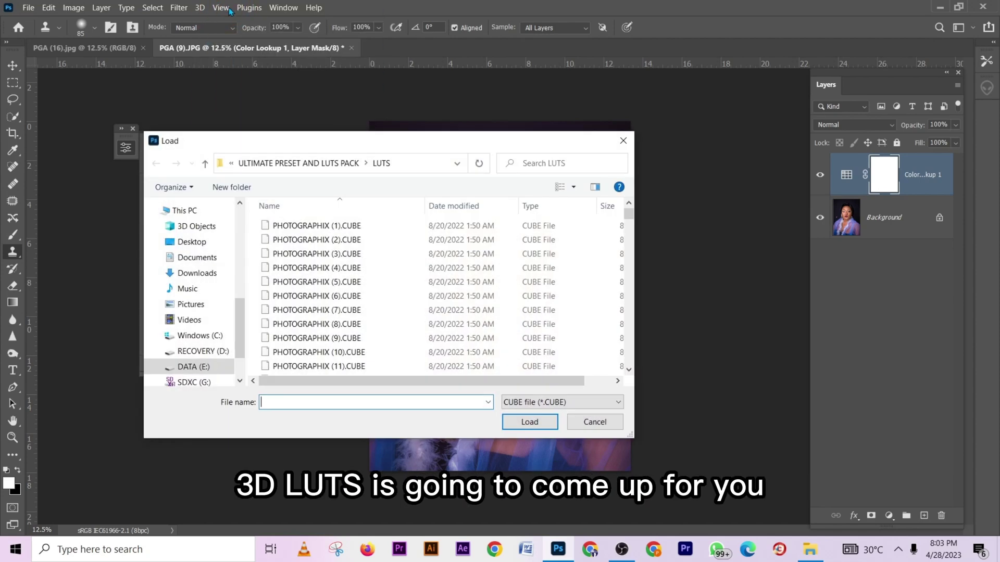
scroll(379, 265, down, 11)
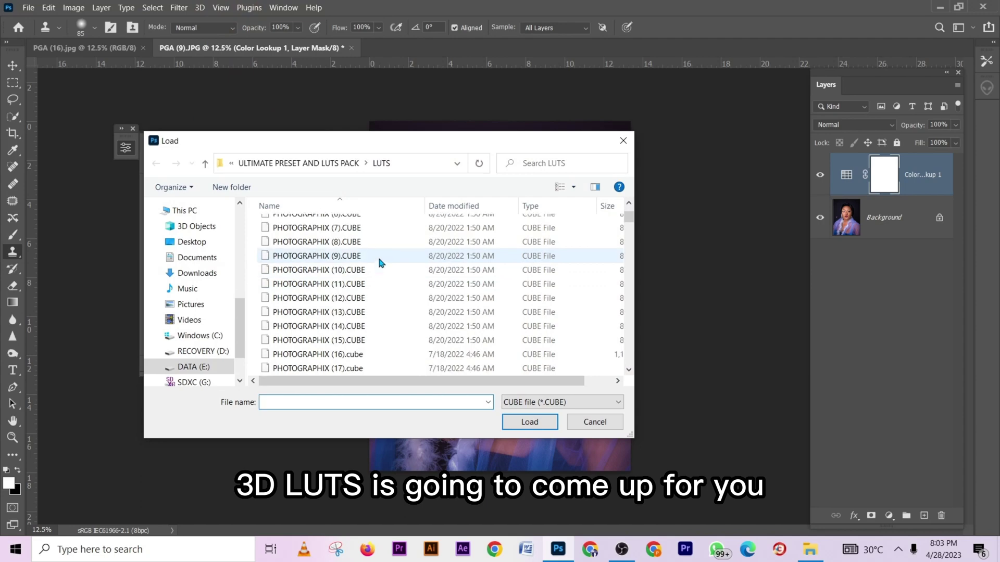
scroll(379, 263, down, 6)
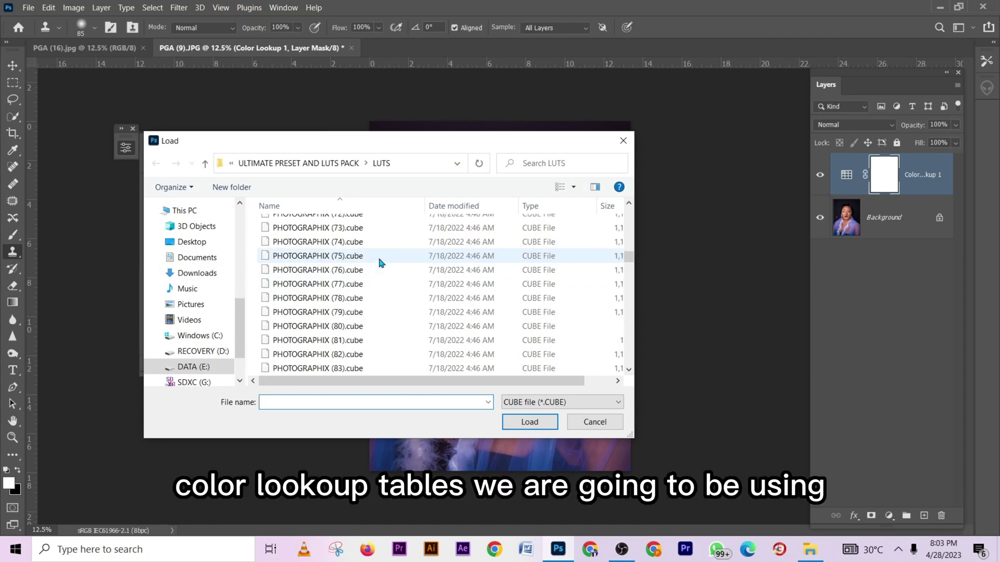
scroll(379, 263, up, 9)
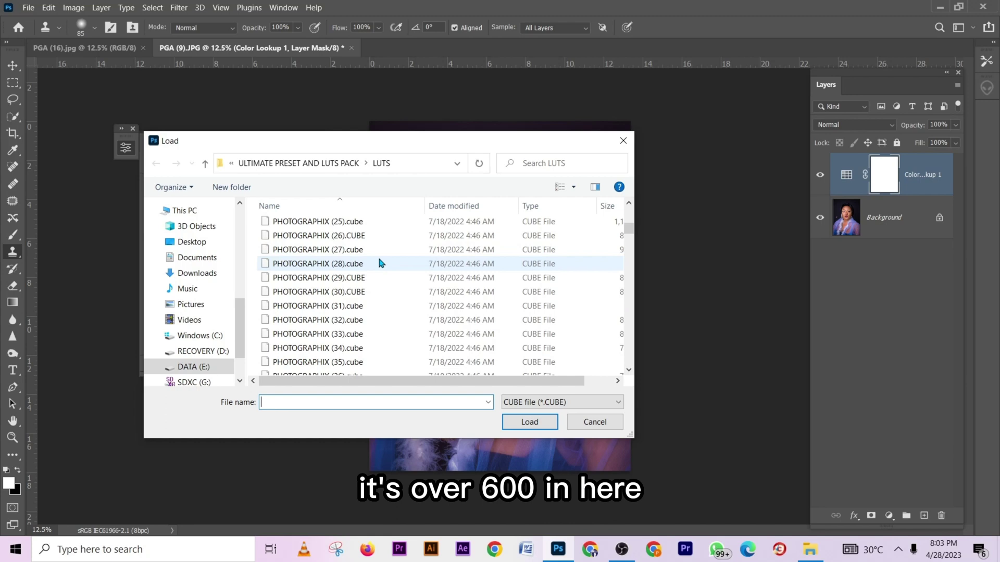
scroll(371, 252, up, 8)
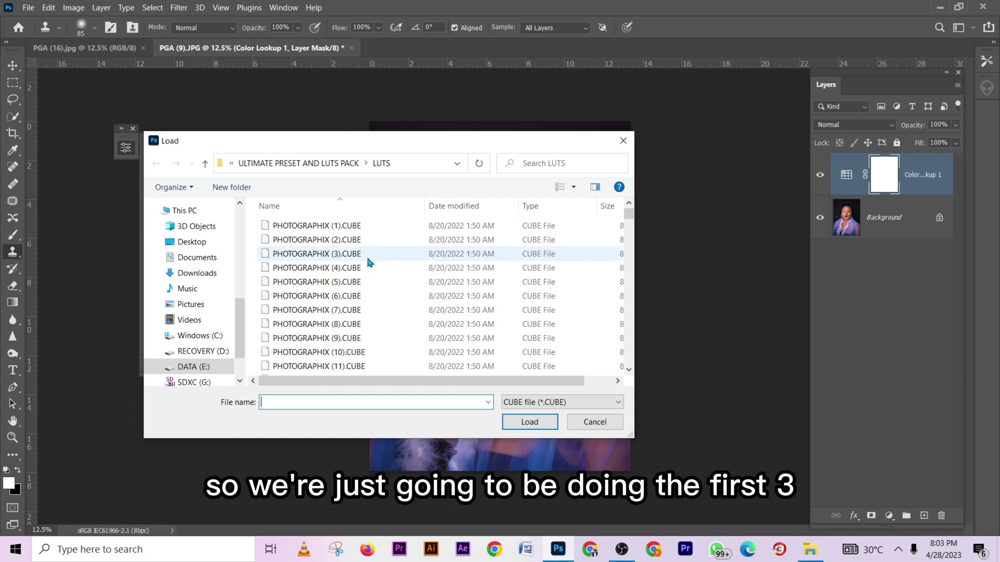
click(375, 224)
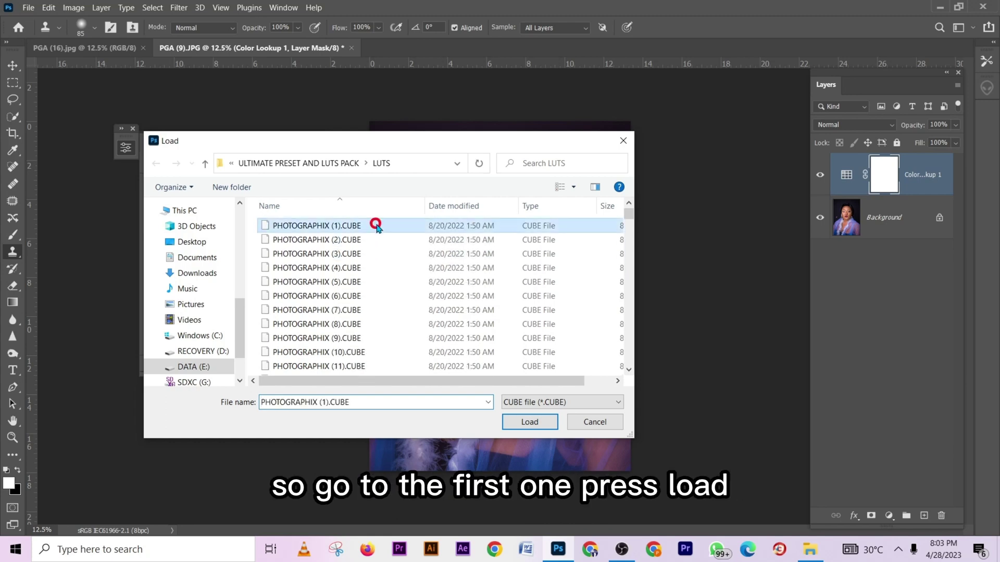
click(516, 422)
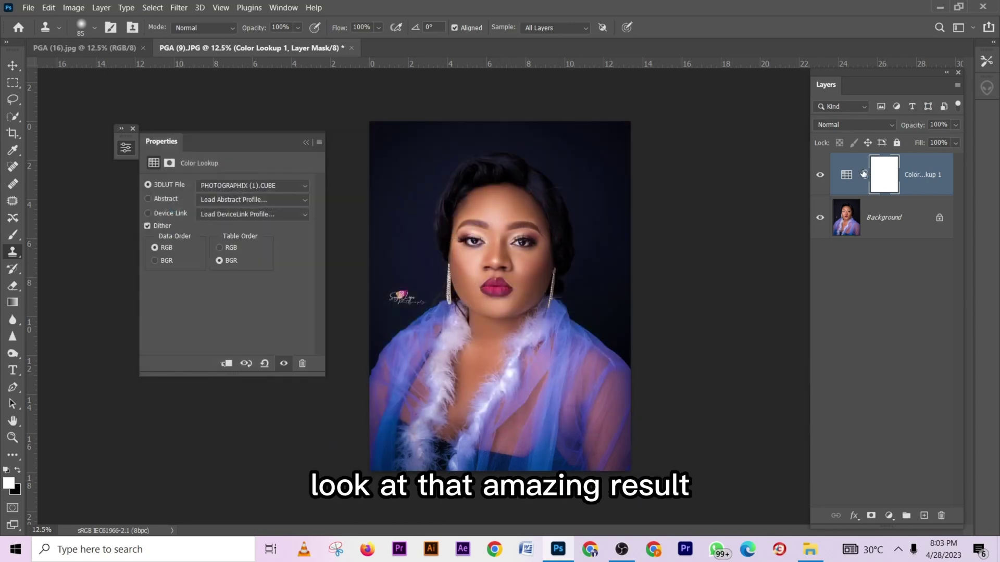
click(821, 175)
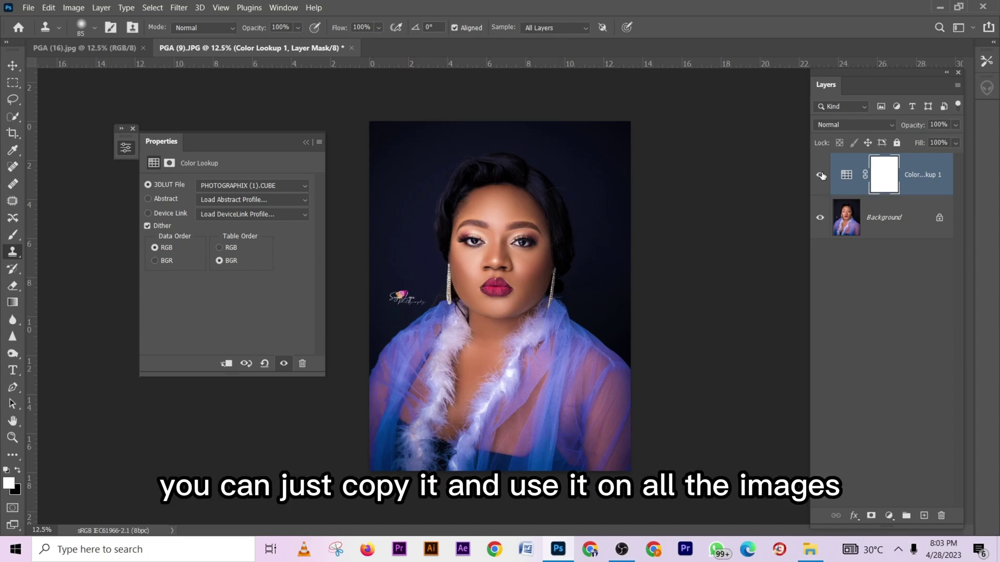
click(821, 175)
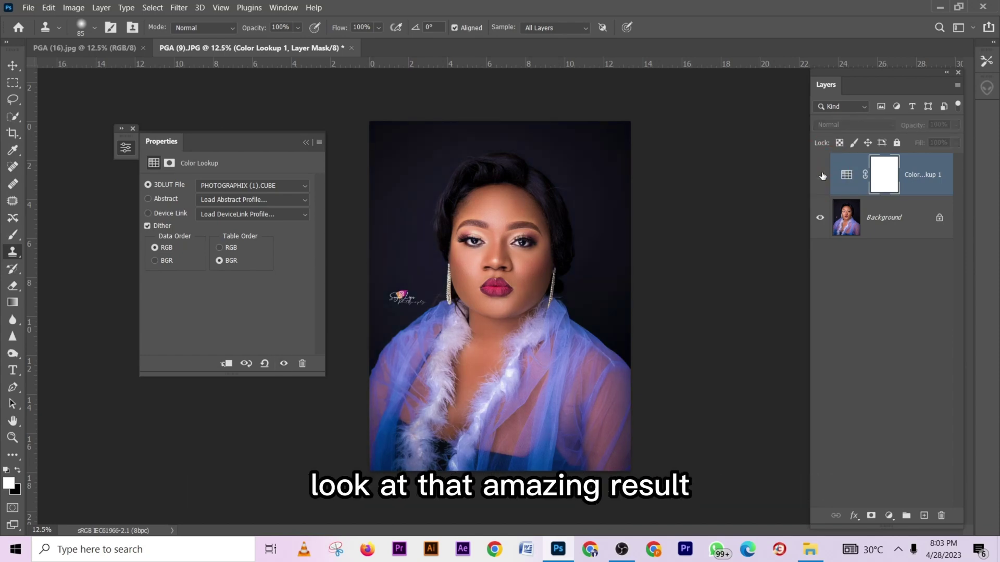
click(821, 175)
click(828, 125)
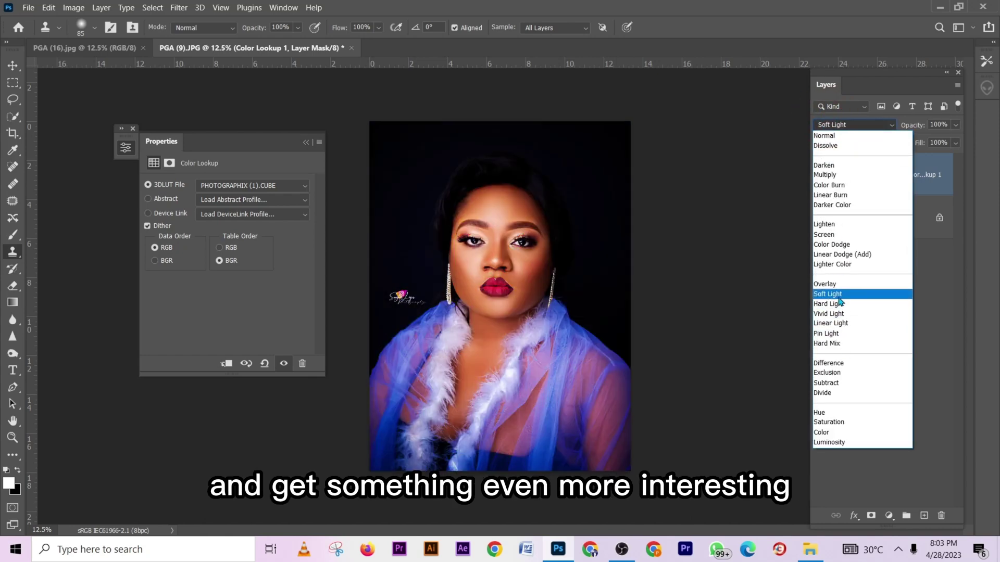
click(726, 268)
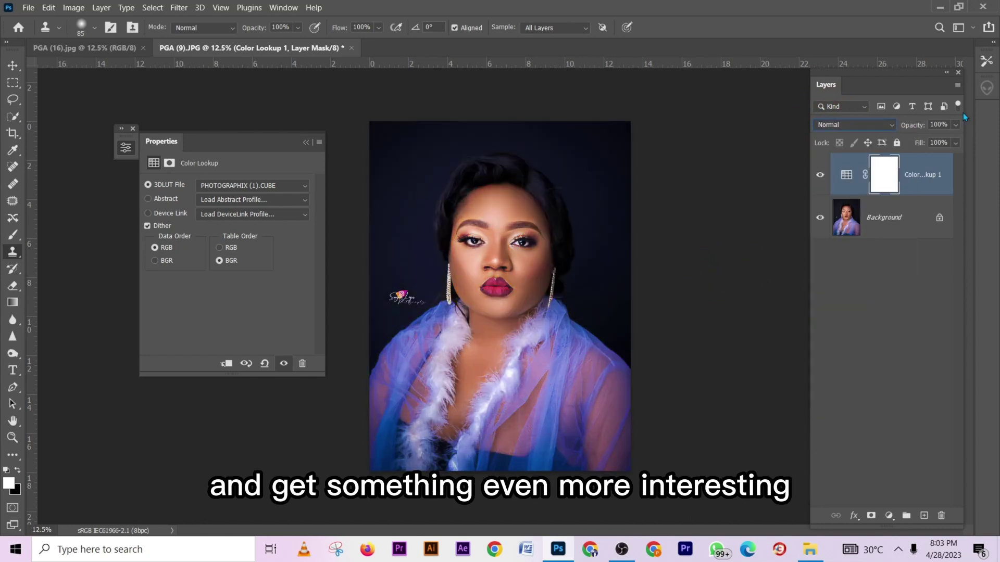
key(ctrl+j)
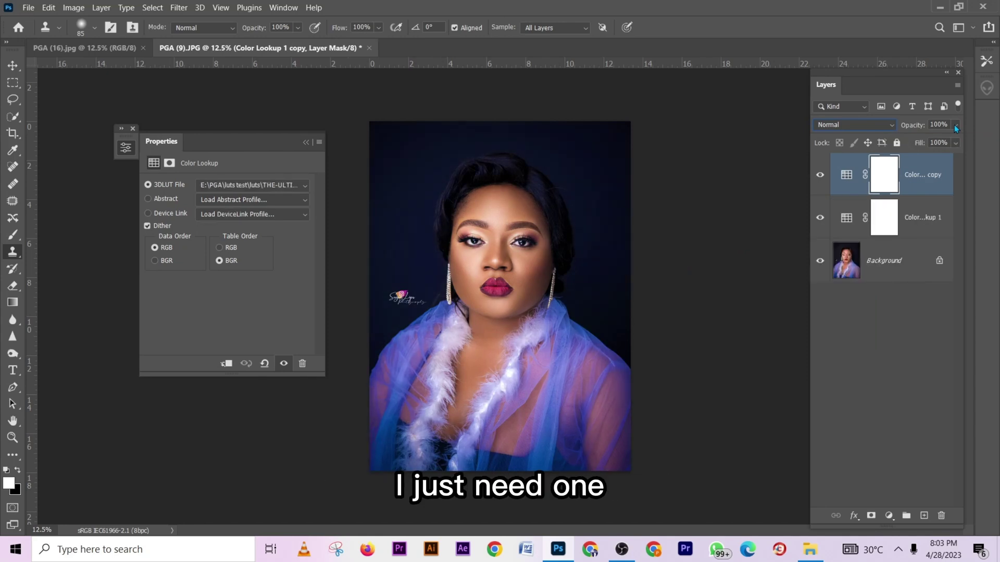
key(ctrl+z)
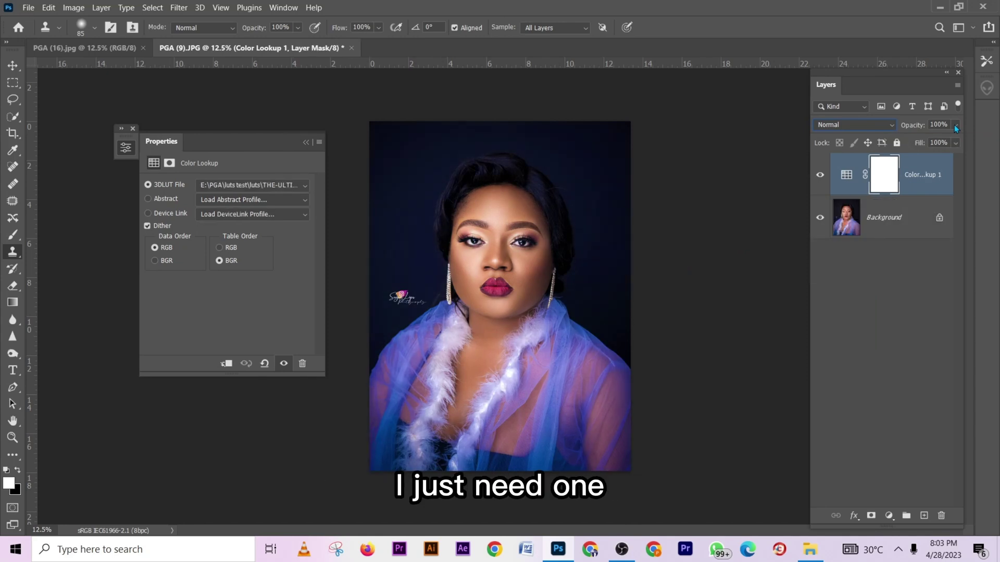
click(825, 177)
click(825, 177)
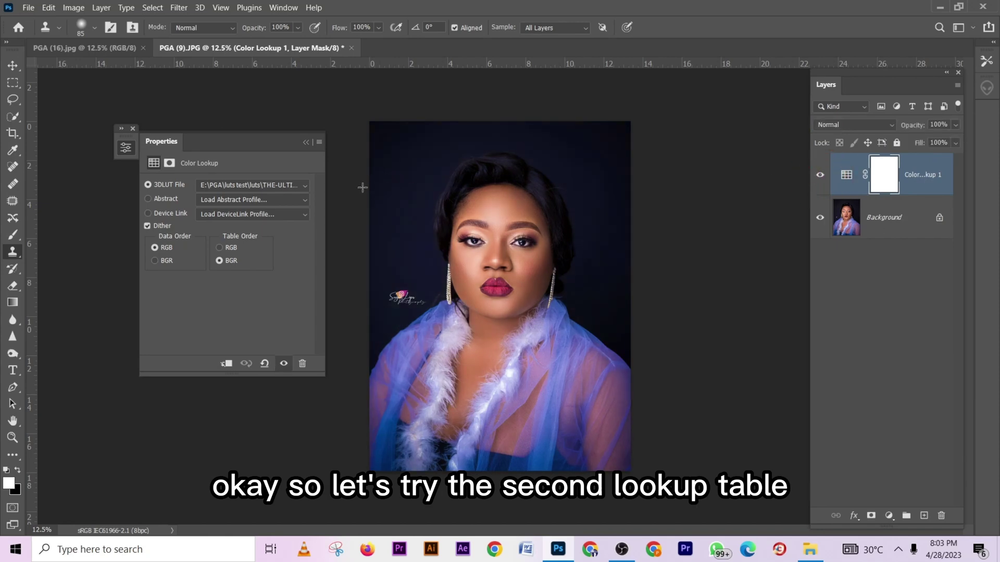
Load PHOTOGRAPHIX (2).CUBE as the look and toggle the layer to compare.
click(292, 188)
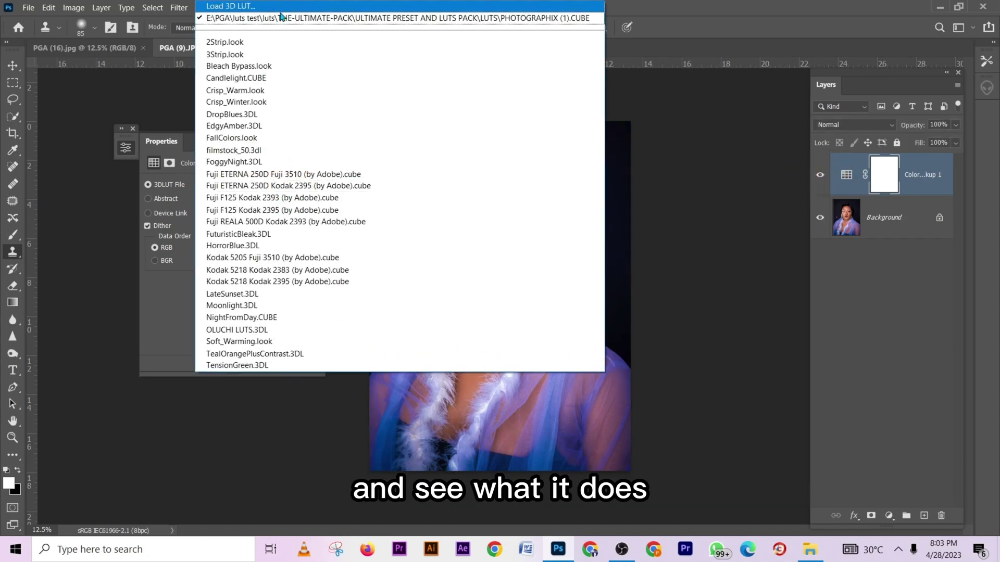
click(284, 7)
click(286, 239)
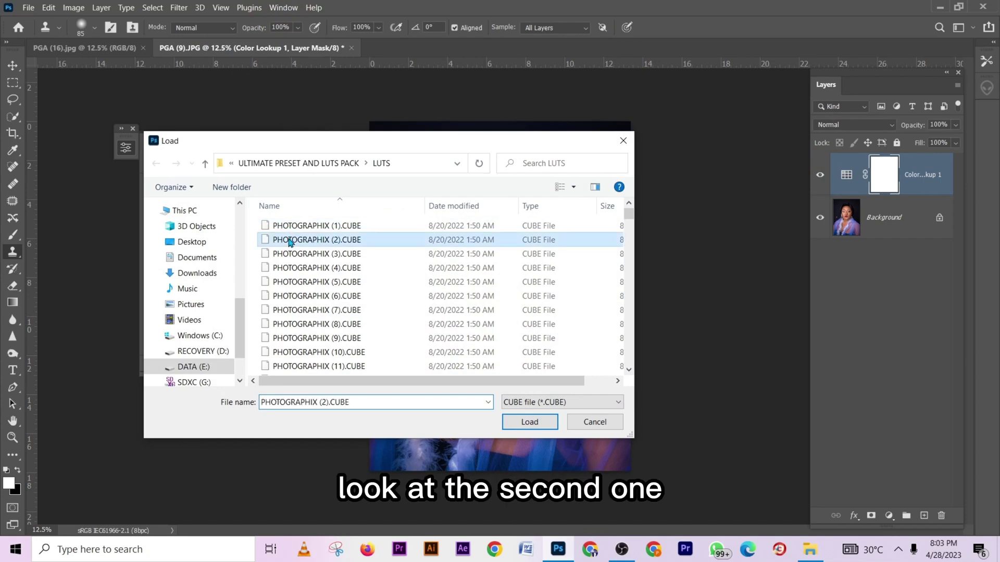
click(521, 421)
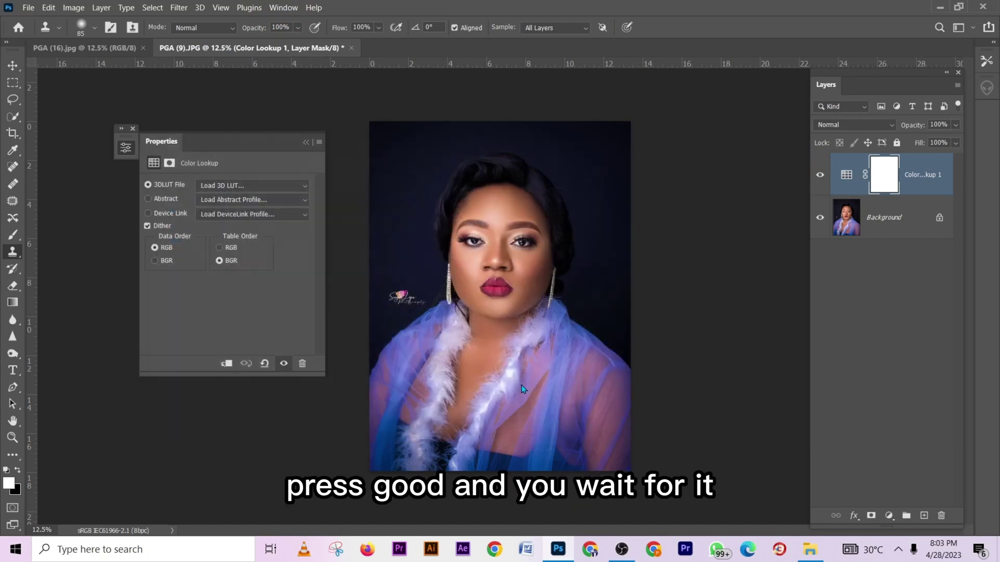
click(821, 175)
click(821, 175)
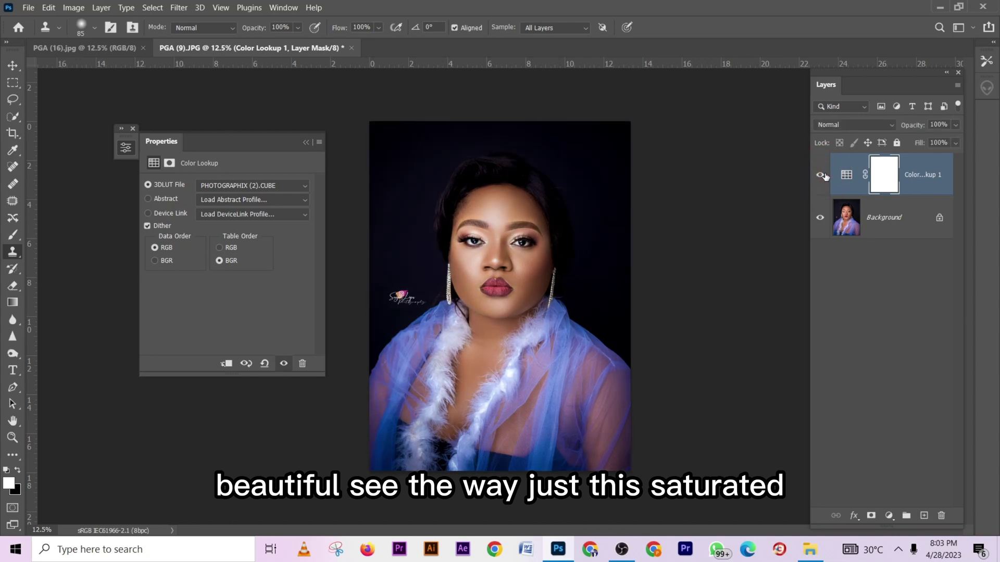
scroll(595, 233, up, 5)
scroll(556, 288, down, 3)
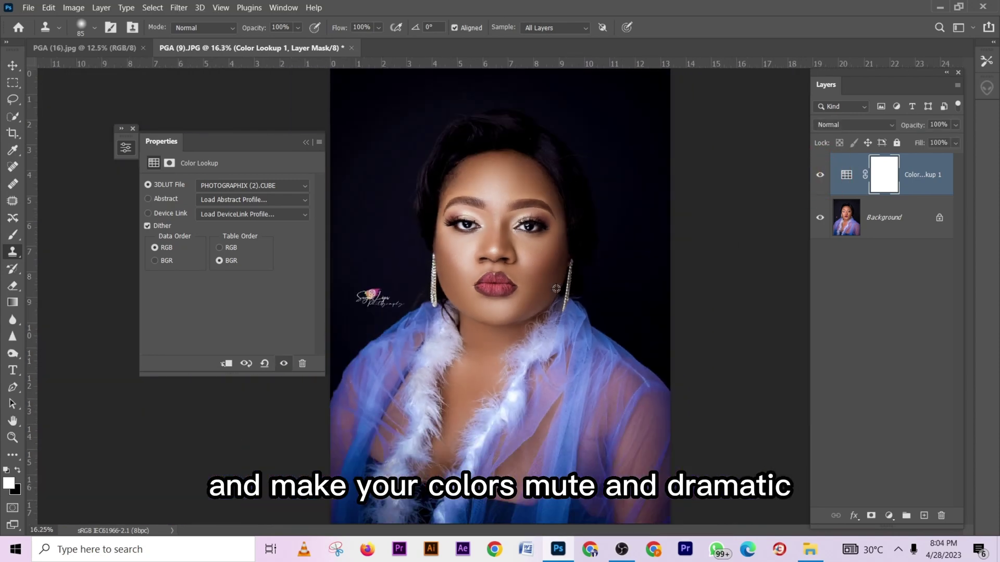
Swap in PHOTOGRAPHIX (3).CUBE as the look and toggle the layer to compare.
click(242, 184)
click(248, 6)
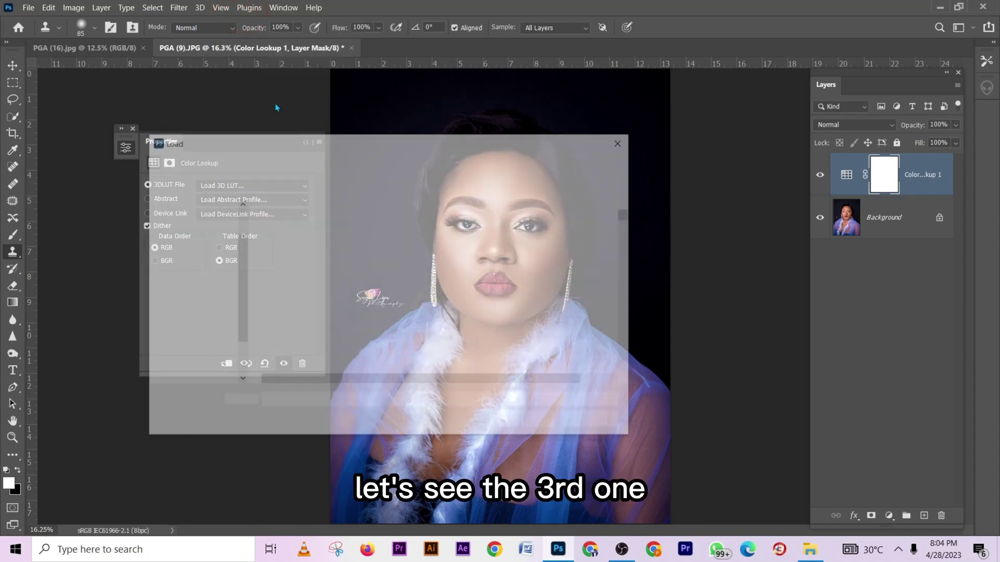
click(339, 254)
click(523, 422)
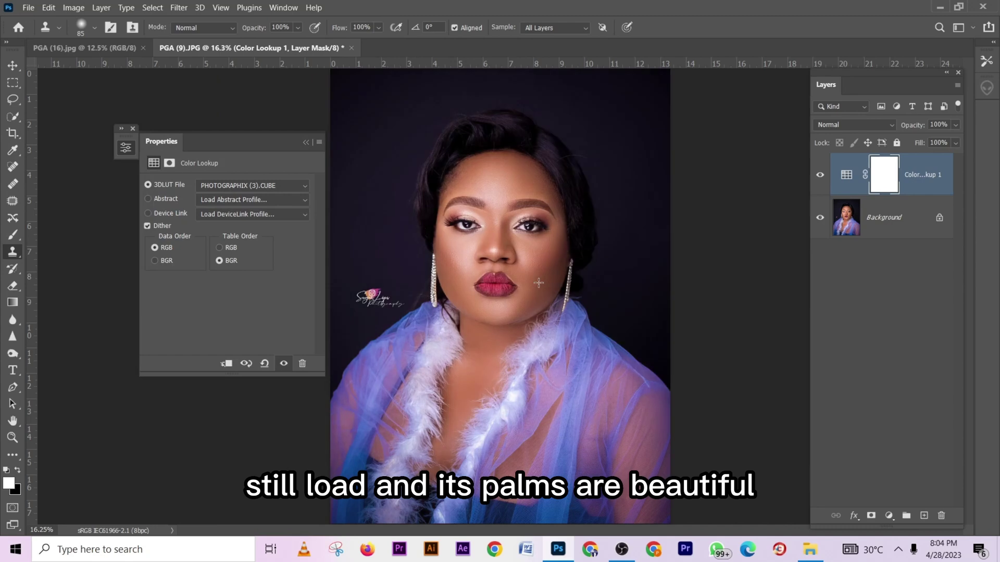
click(820, 176)
click(820, 176)
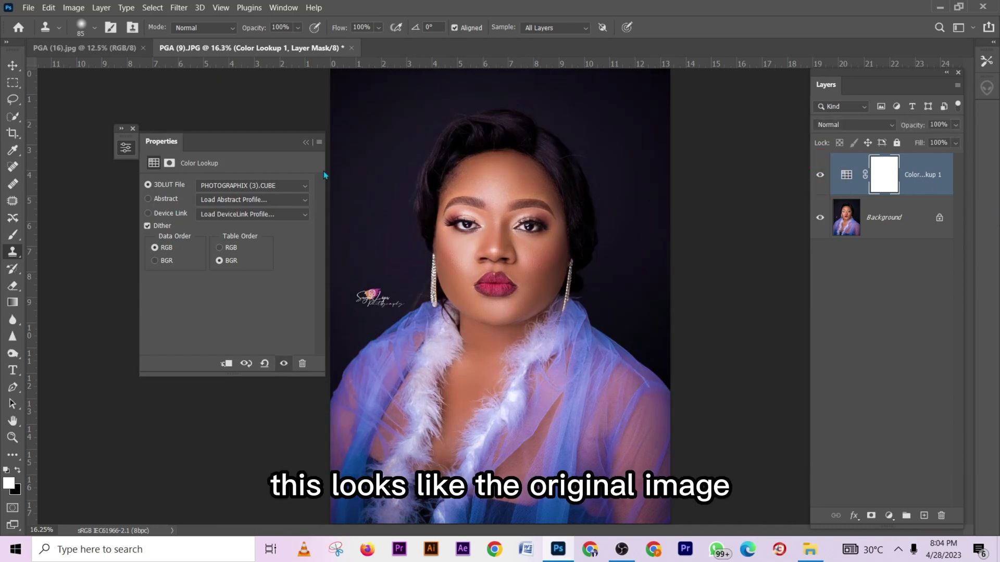
Load PHOTOGRAPHIX (4).CUBE as the final Color Lookup grade.
click(294, 185)
click(263, 5)
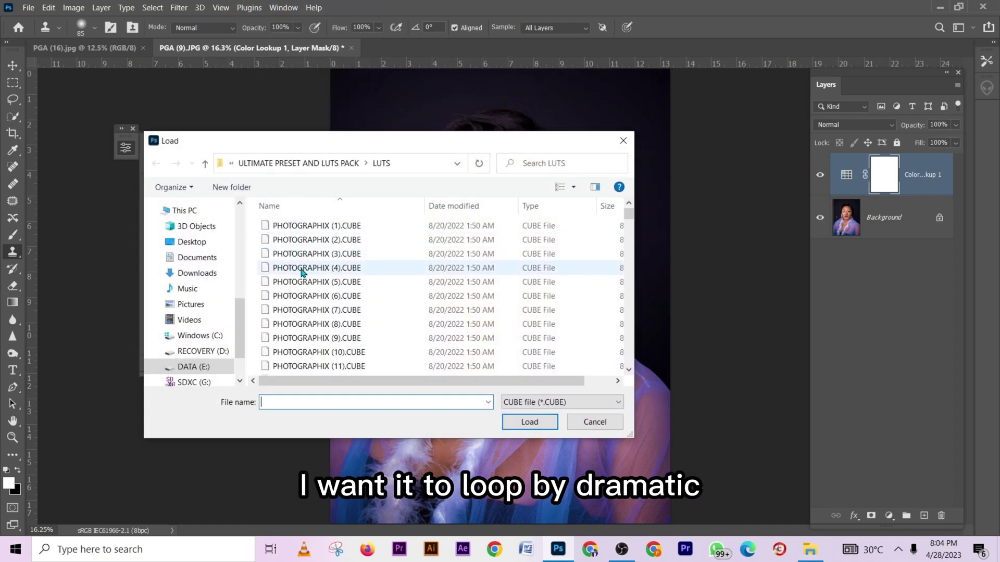
click(301, 268)
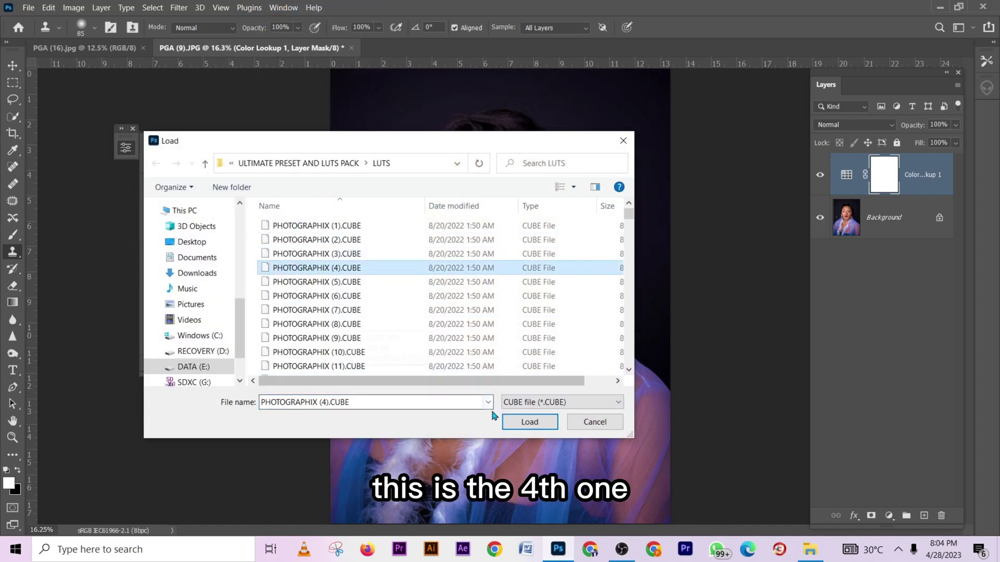
click(527, 422)
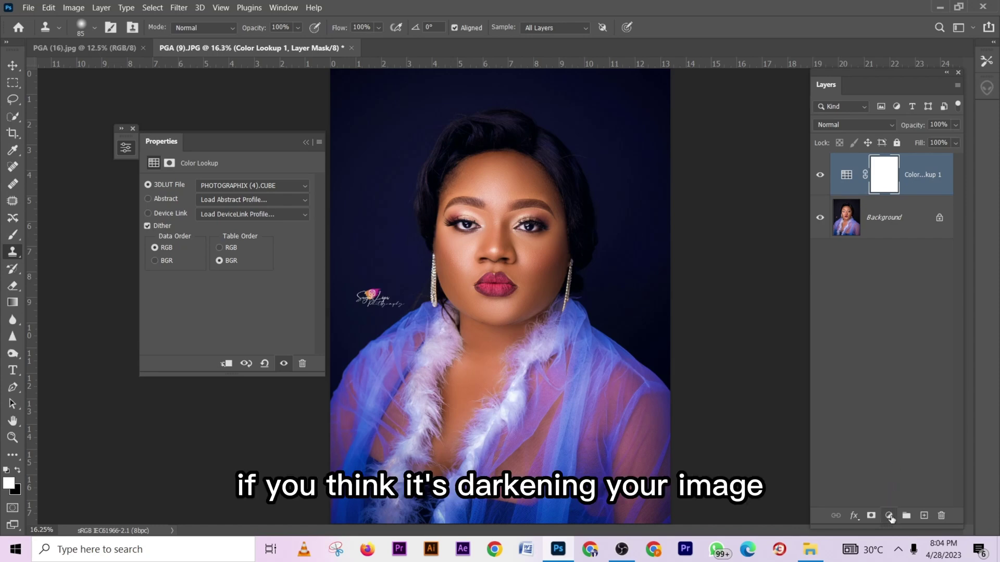
click(889, 516)
click(909, 352)
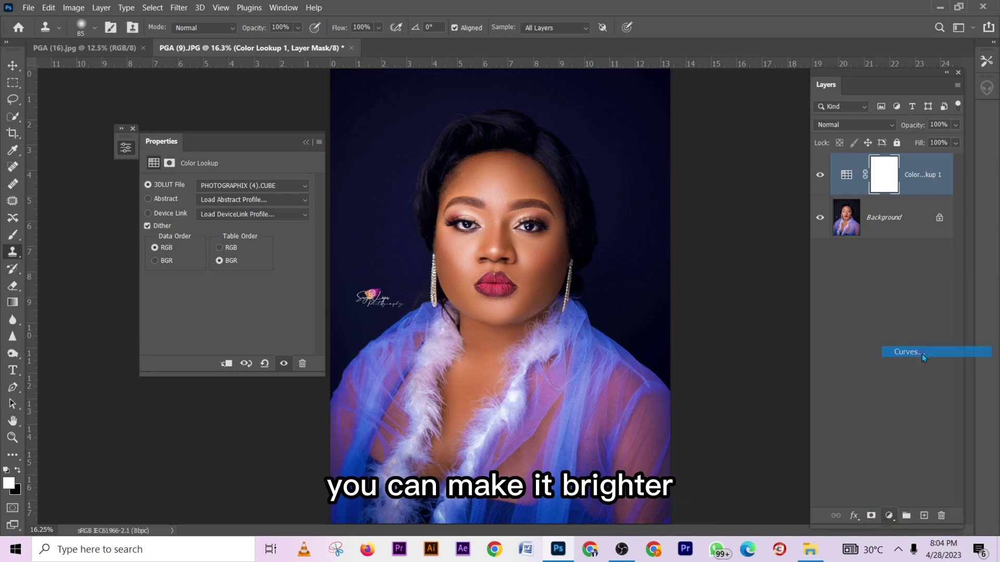
click(240, 276)
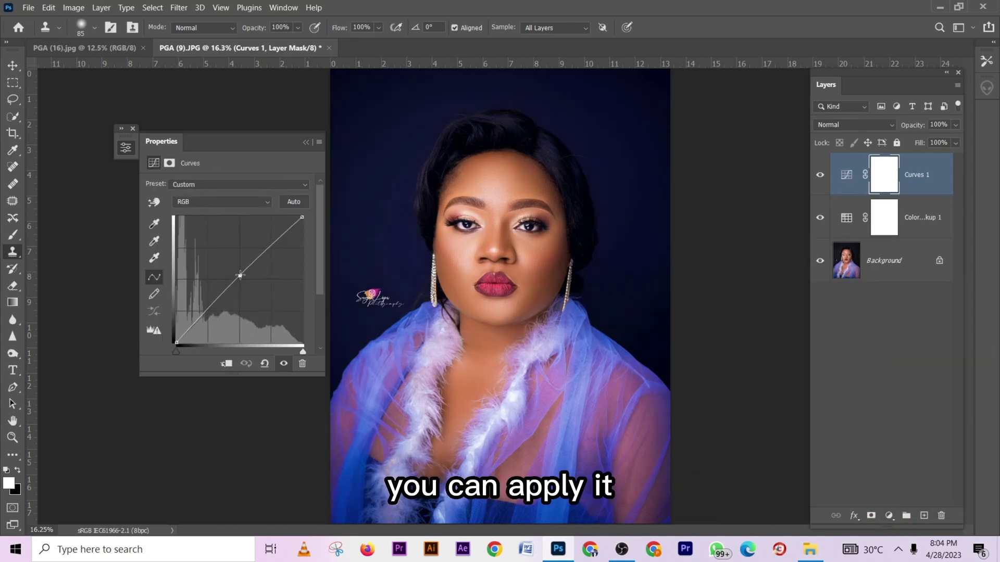
click(306, 142)
drag(942, 172, 948, 516)
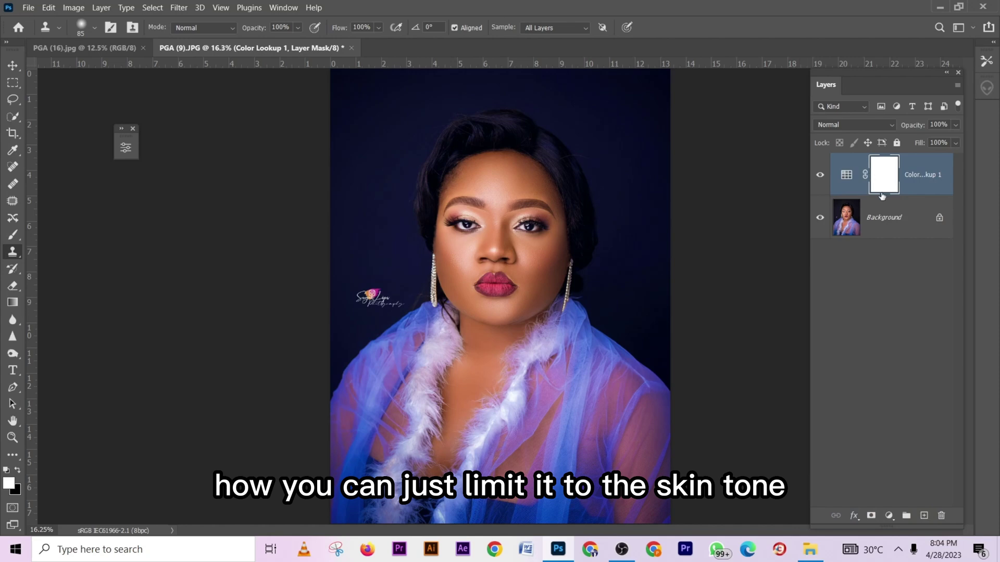
click(820, 175)
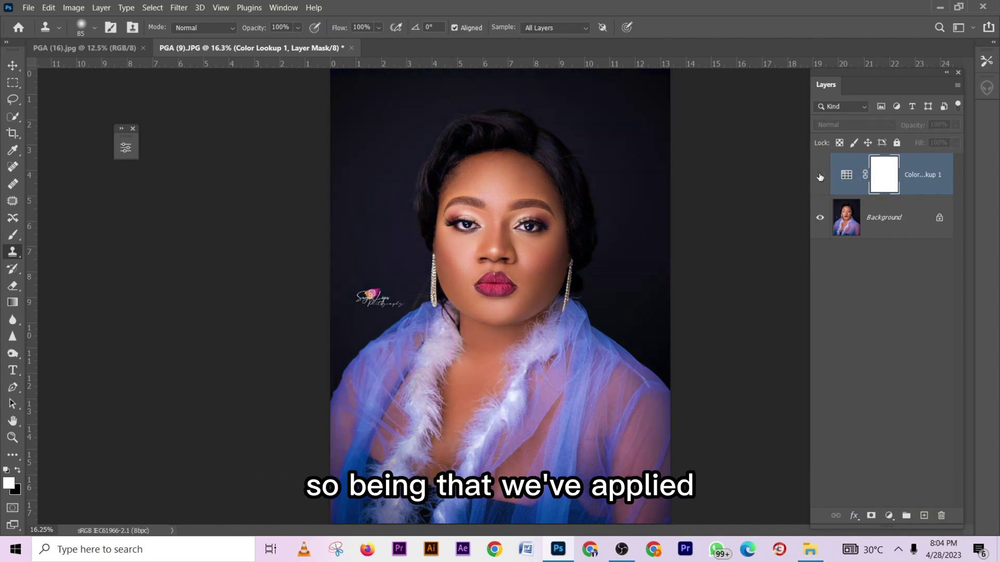
click(819, 176)
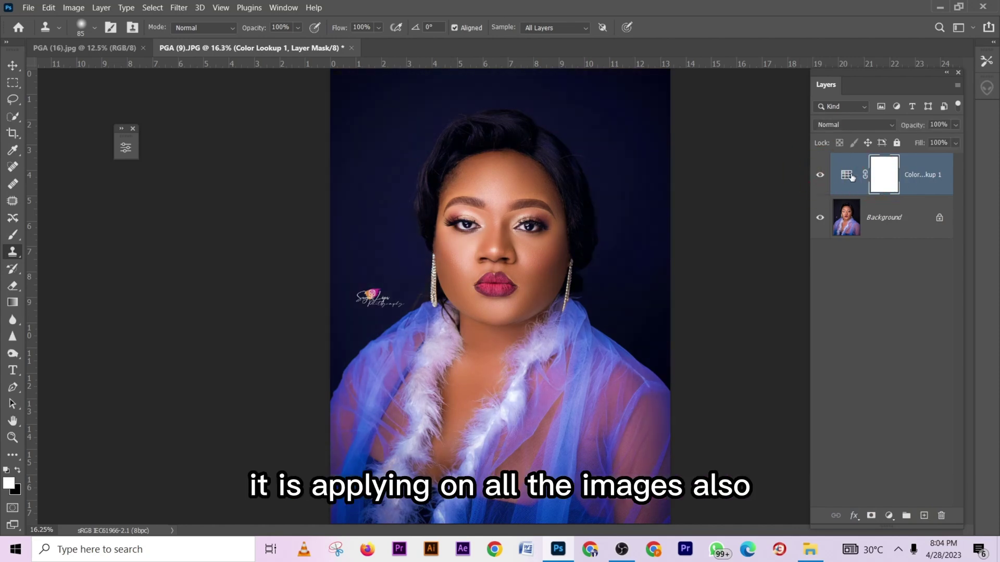
click(879, 180)
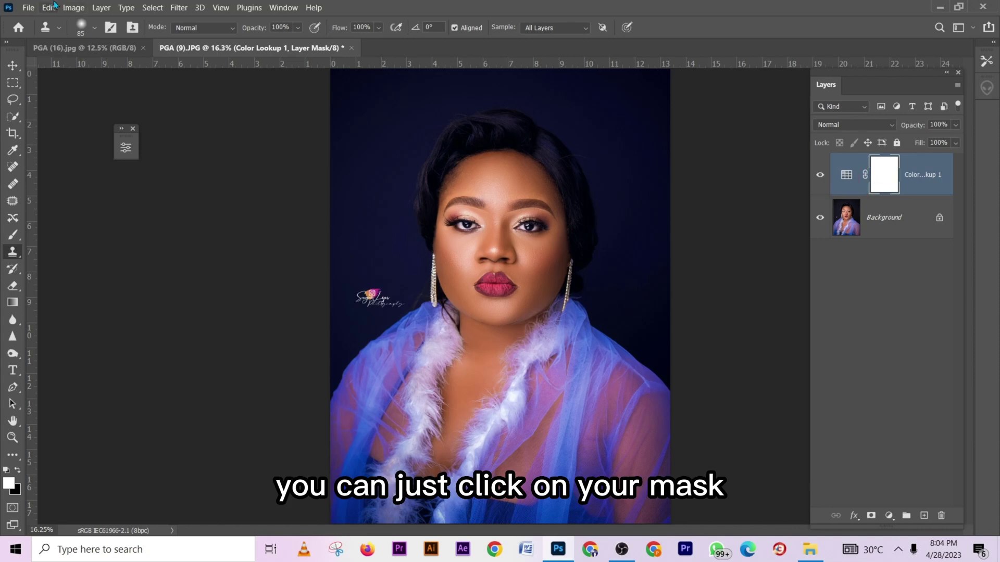
Open Select > Color Range, targeting Skin Tones with Fuzziness raised to 33.
click(153, 7)
click(175, 128)
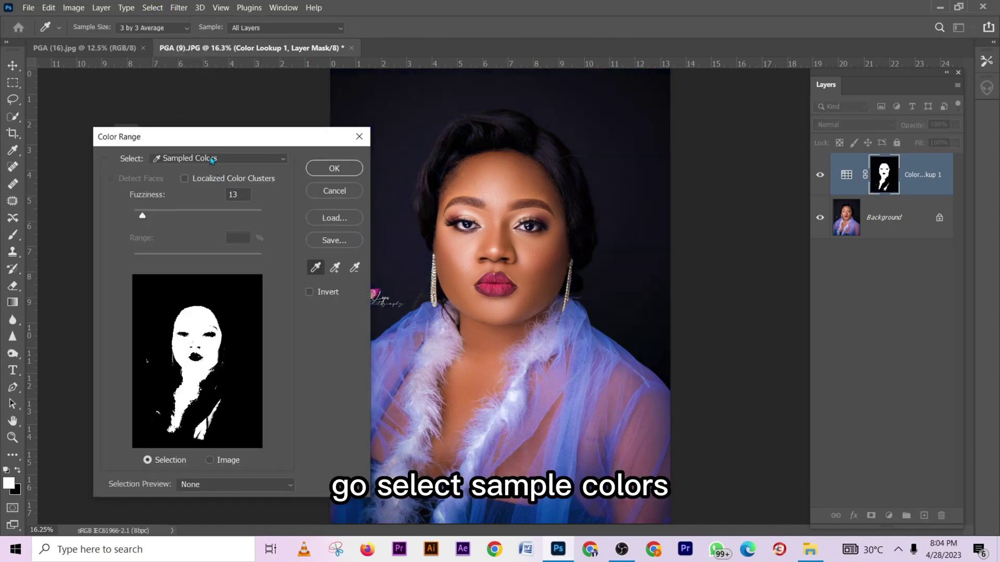
click(210, 158)
click(217, 333)
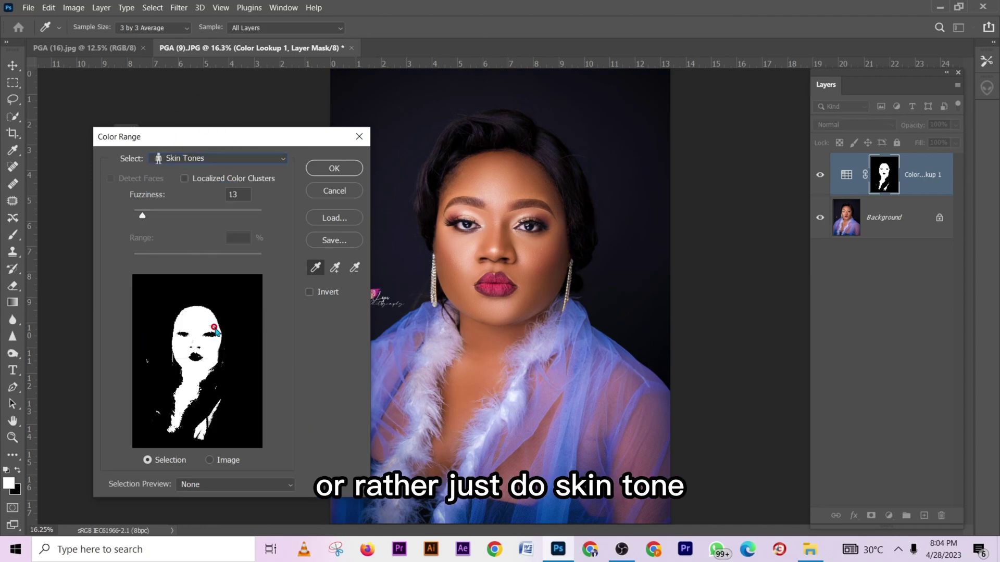
click(151, 211)
click(155, 211)
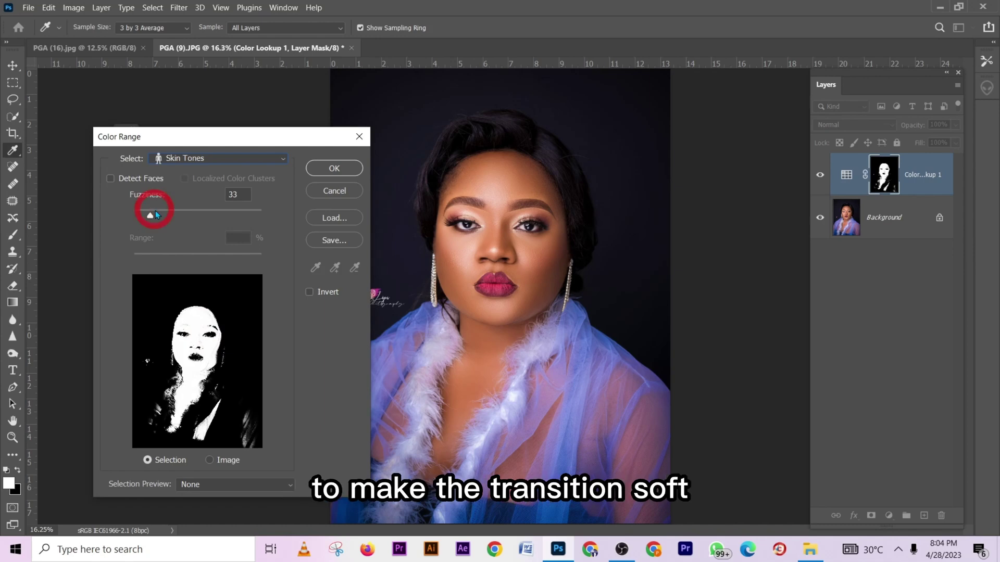
Confirm the Skin Tones selection into the Color Lookup mask and toggle the layer to compare.
click(318, 167)
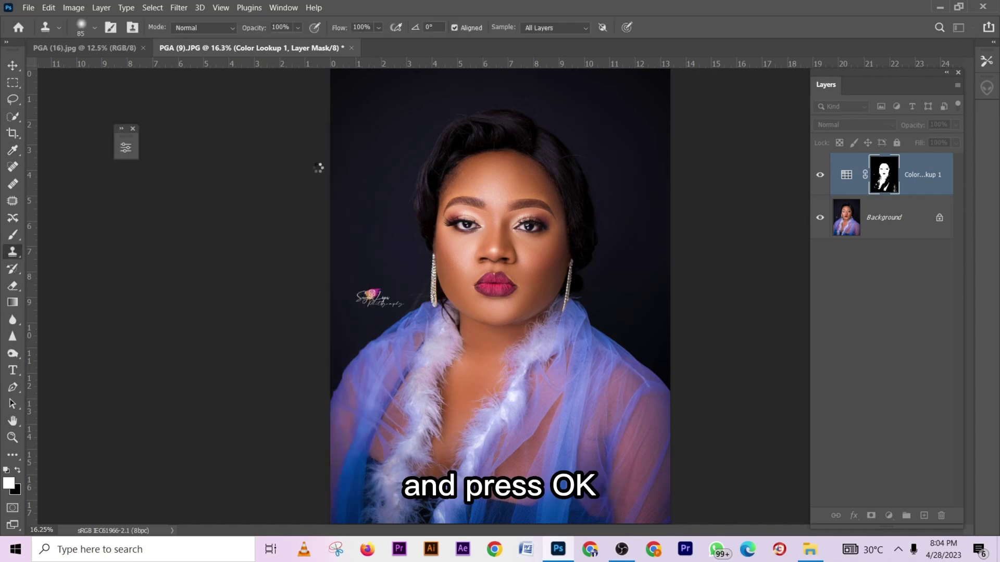
click(820, 176)
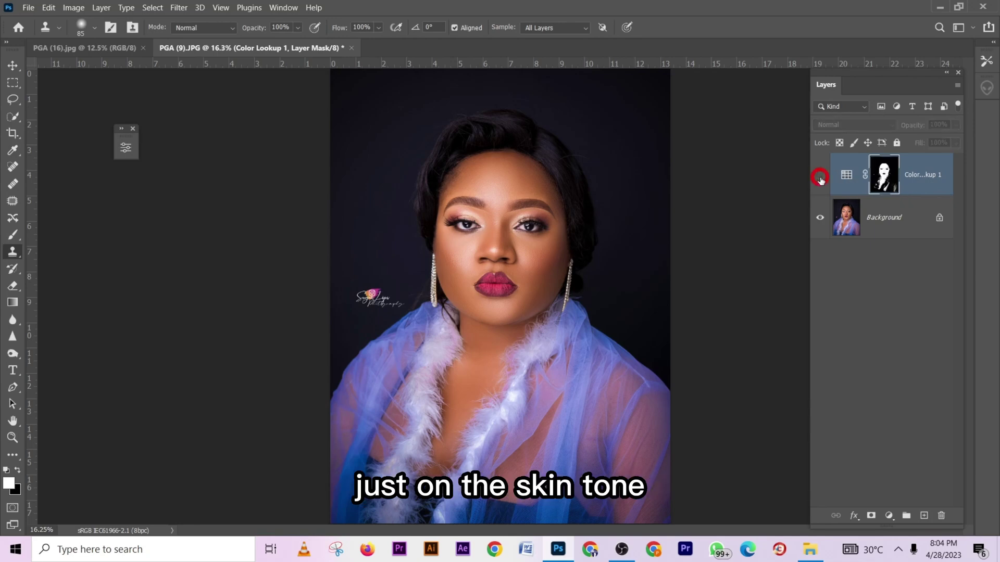
click(820, 176)
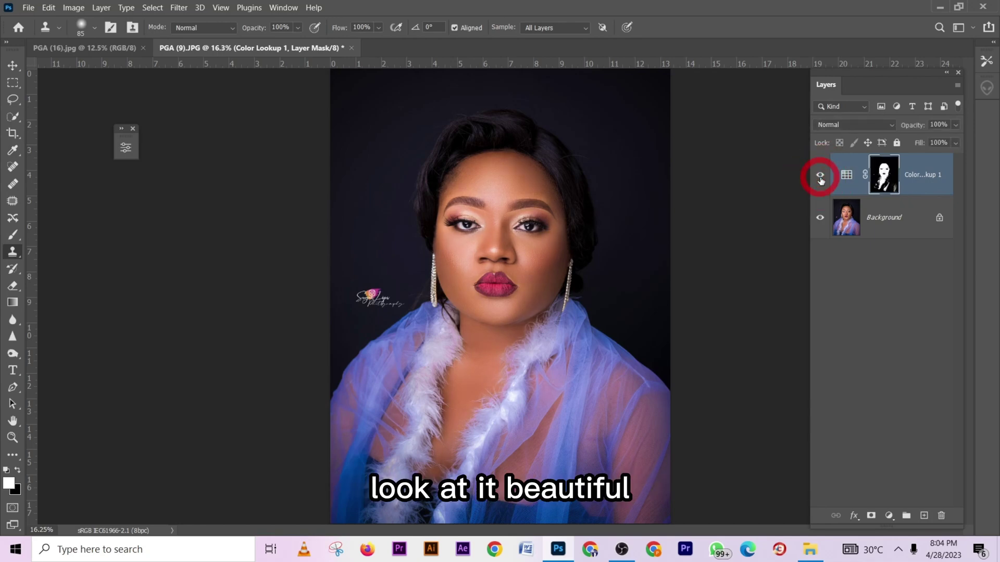
click(820, 176)
click(820, 176)
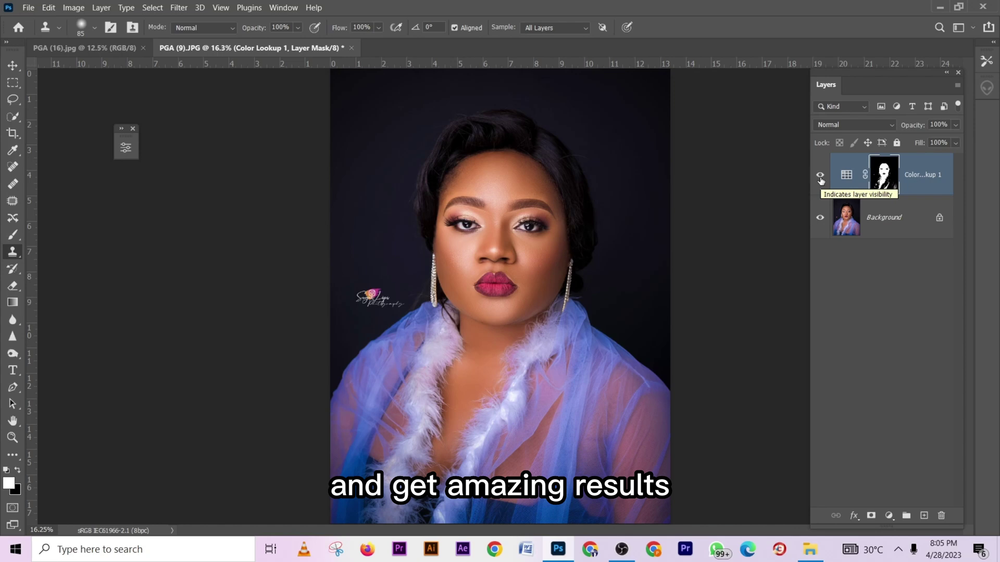
Switch to PGA (16).jpg and open it in the Camera Raw Filter.
click(131, 48)
scroll(507, 242, up, 3)
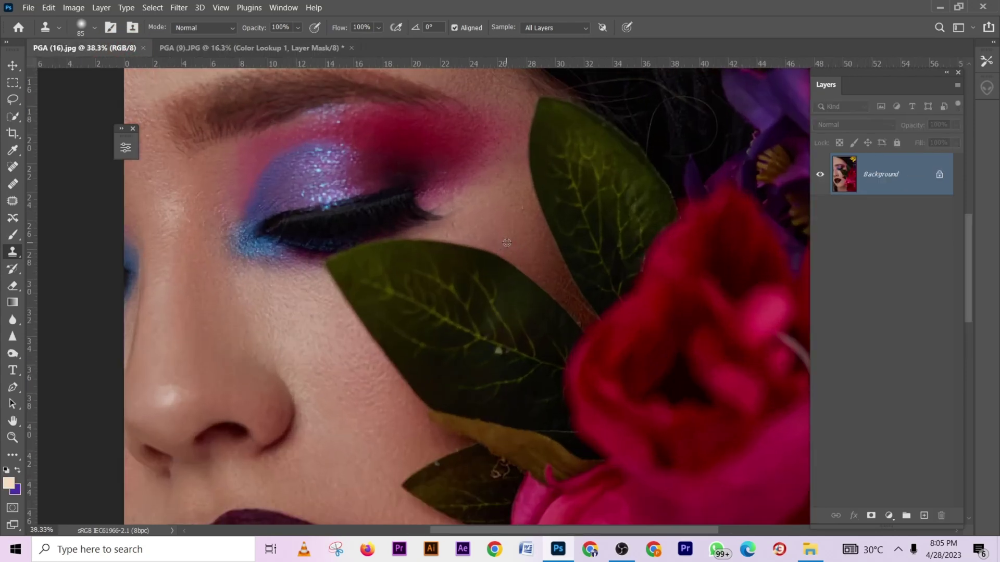
scroll(507, 242, down, 2)
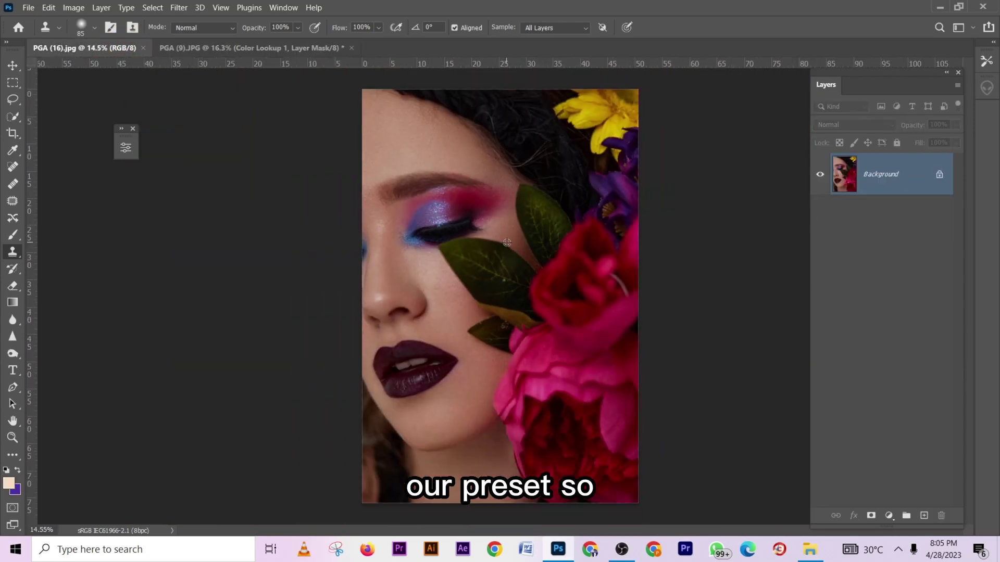
click(176, 8)
click(209, 97)
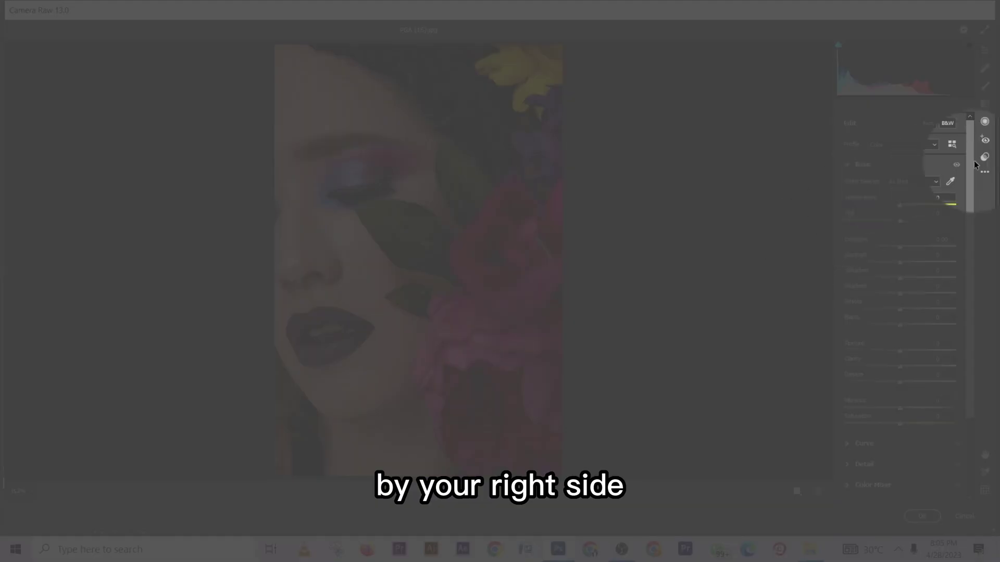
Load the first XMP preset from the PRESETS folder via Load Settings.
click(978, 177)
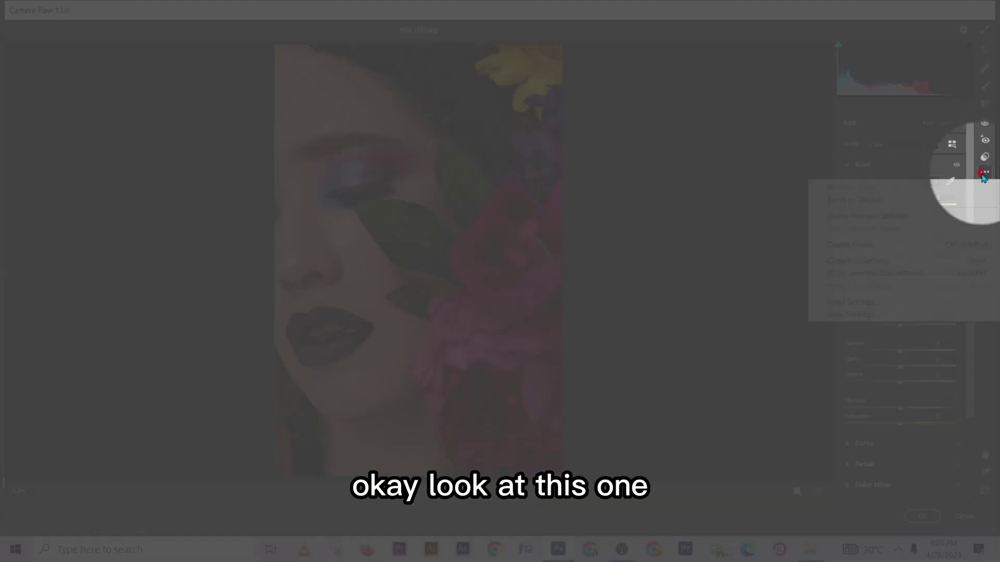
click(853, 302)
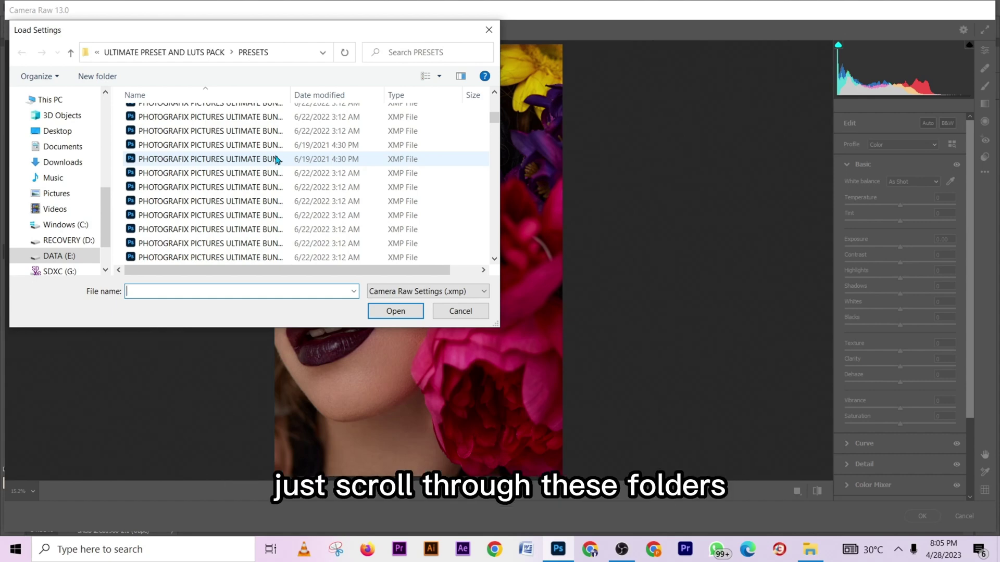
scroll(70, 162, down, 1)
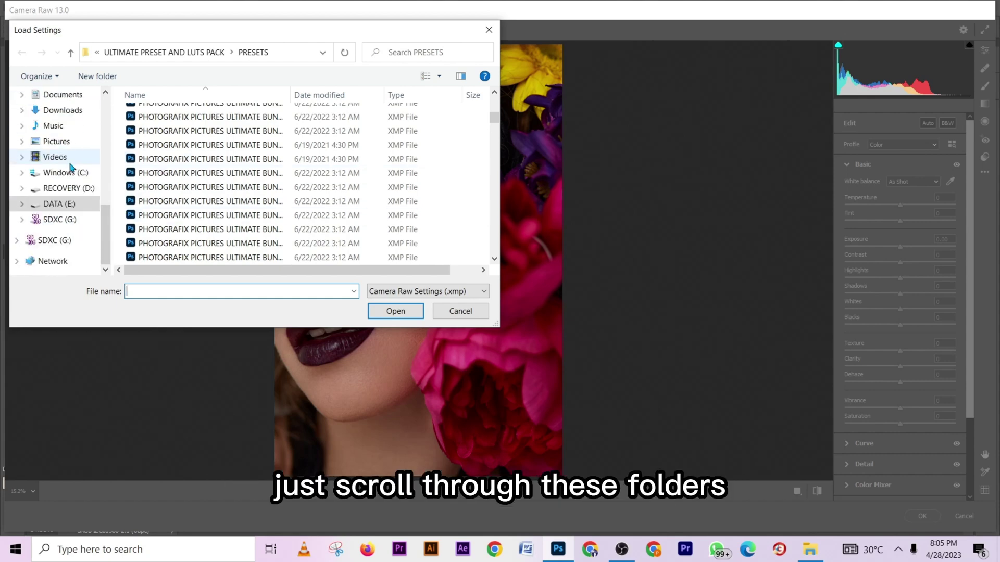
scroll(82, 220, up, 2)
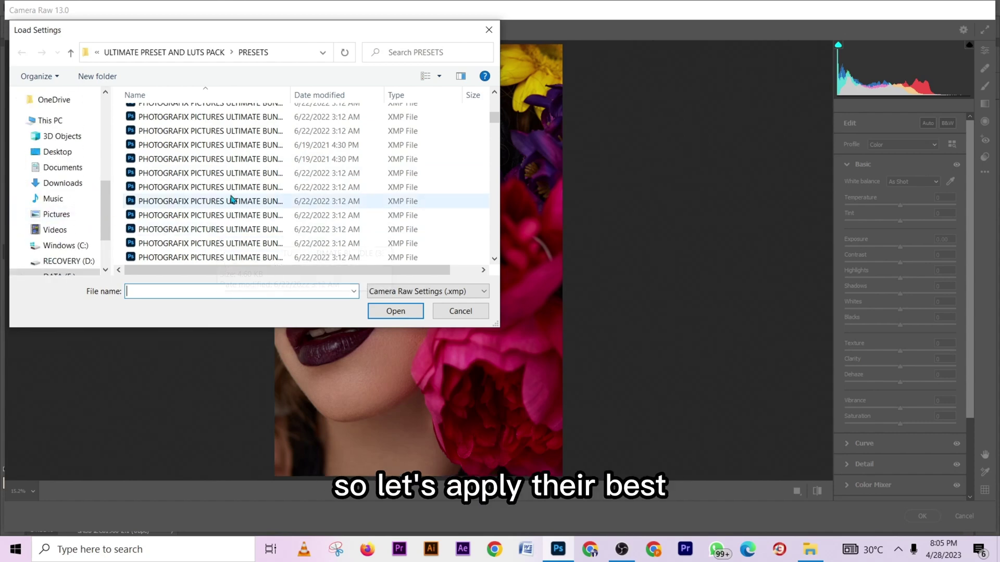
scroll(232, 202, up, 2)
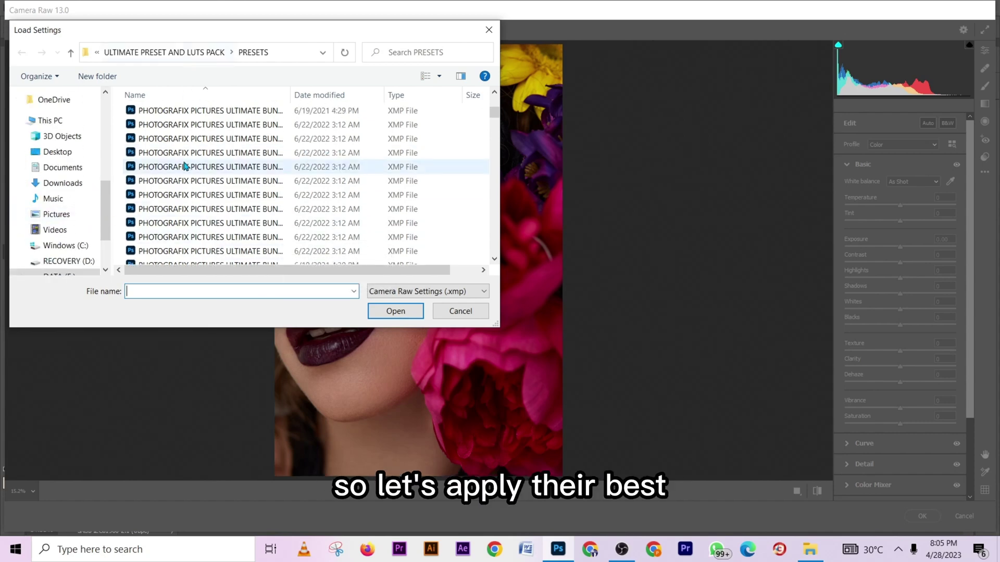
click(221, 115)
click(394, 312)
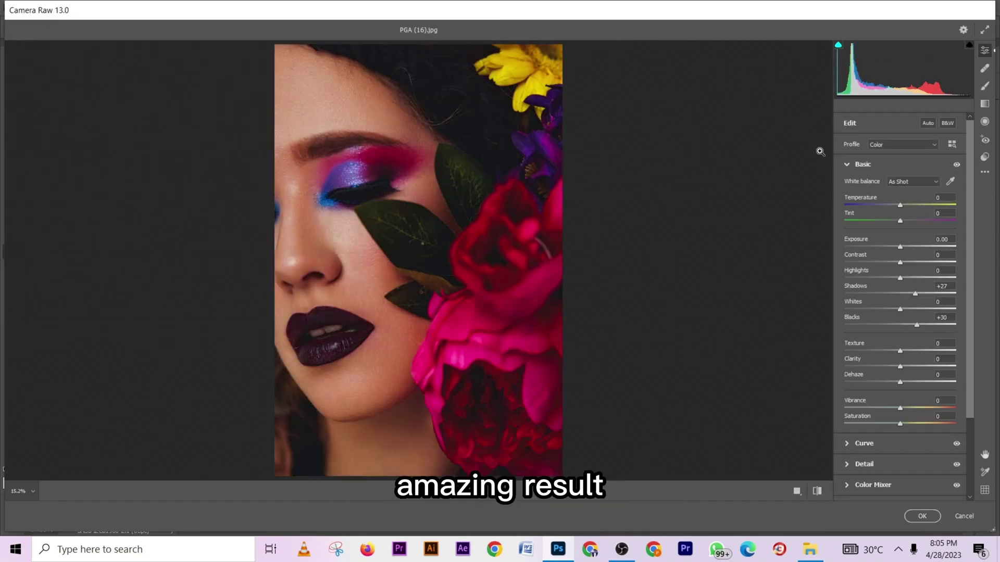
Load the second and then the third XMP preset through Load Settings.
click(985, 172)
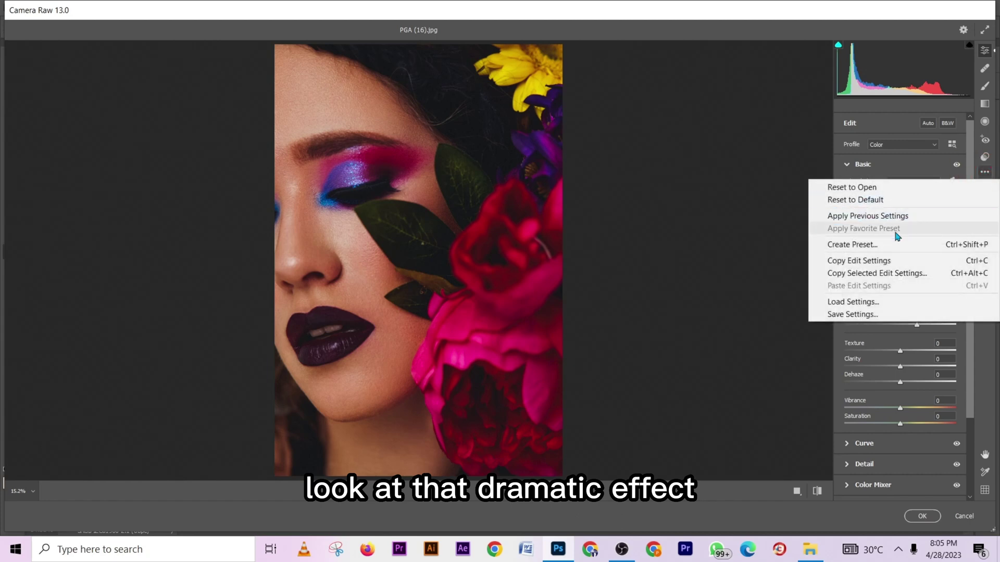
click(884, 301)
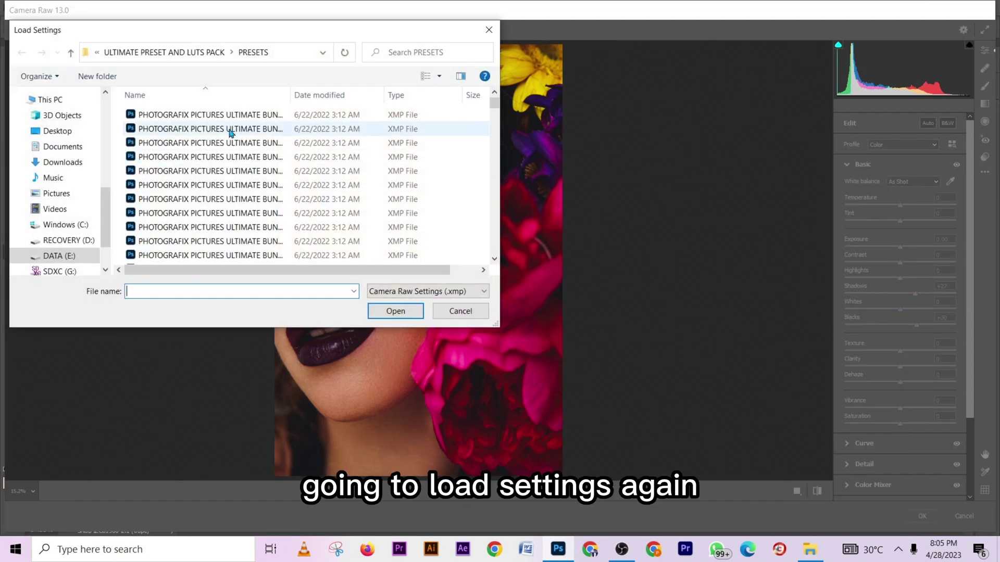
click(229, 130)
click(410, 314)
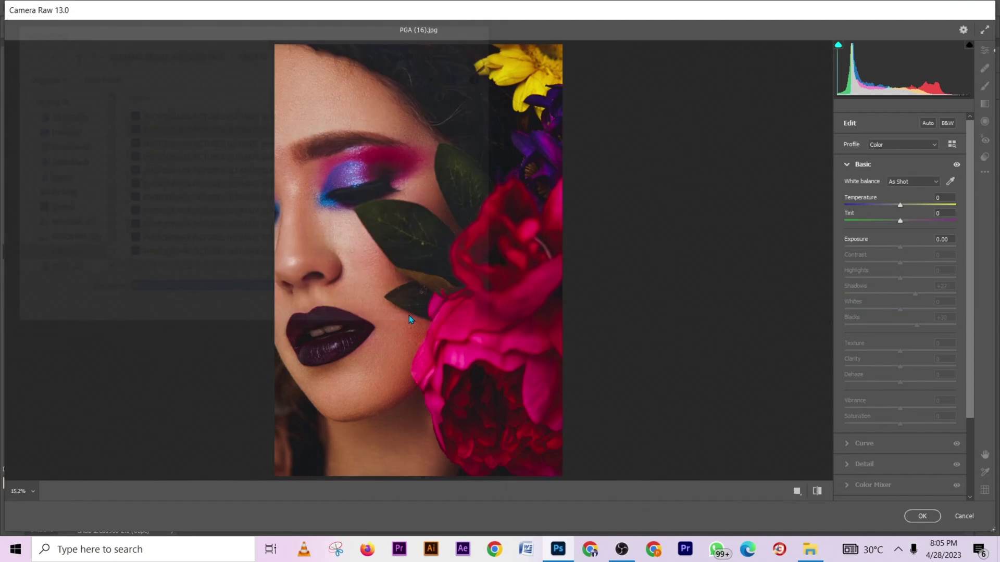
click(985, 172)
click(875, 299)
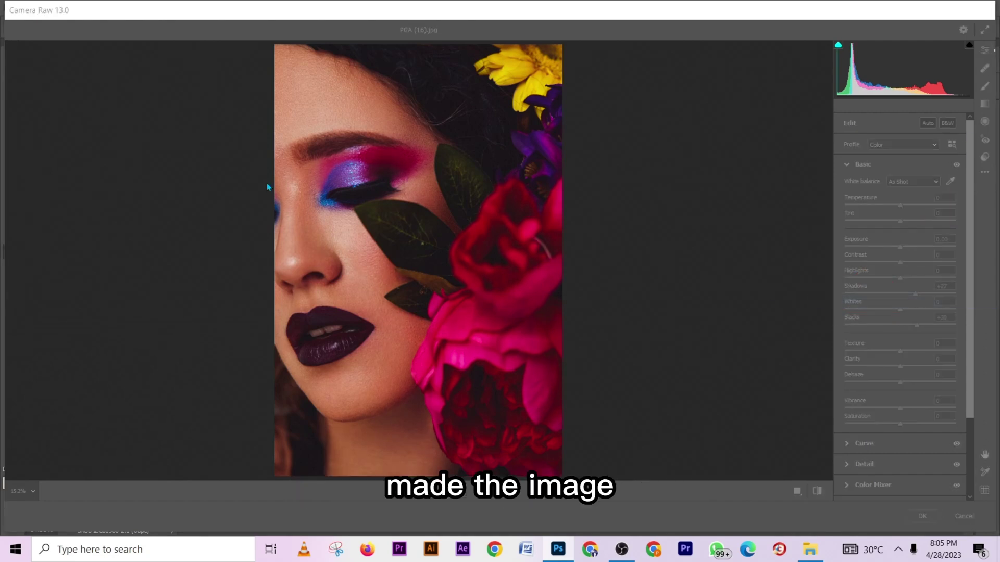
click(202, 143)
click(392, 310)
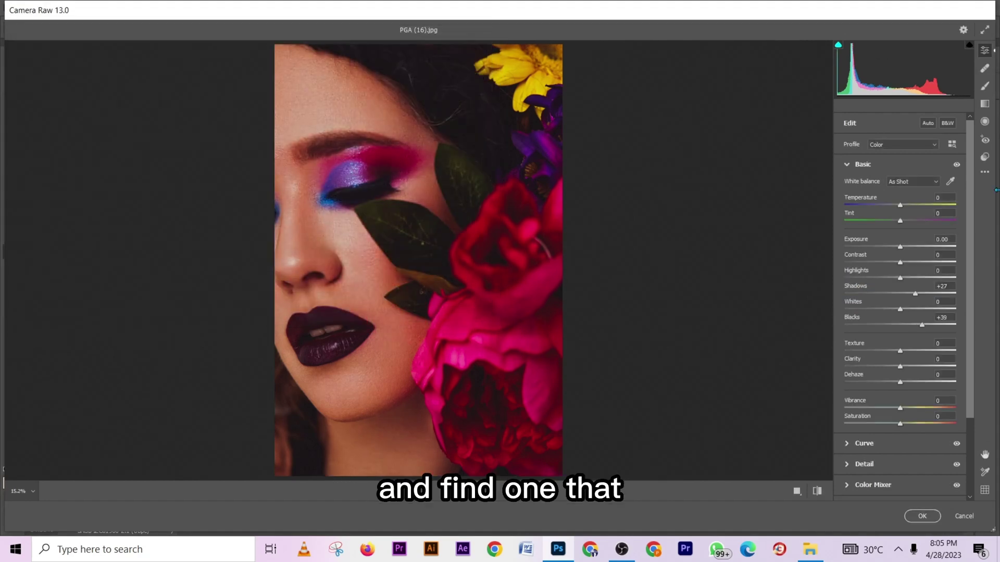
Load PHOTOGRAFIX PICTURES ULTIMATE BUNDLE (4), then finish with bundle (5).
click(984, 172)
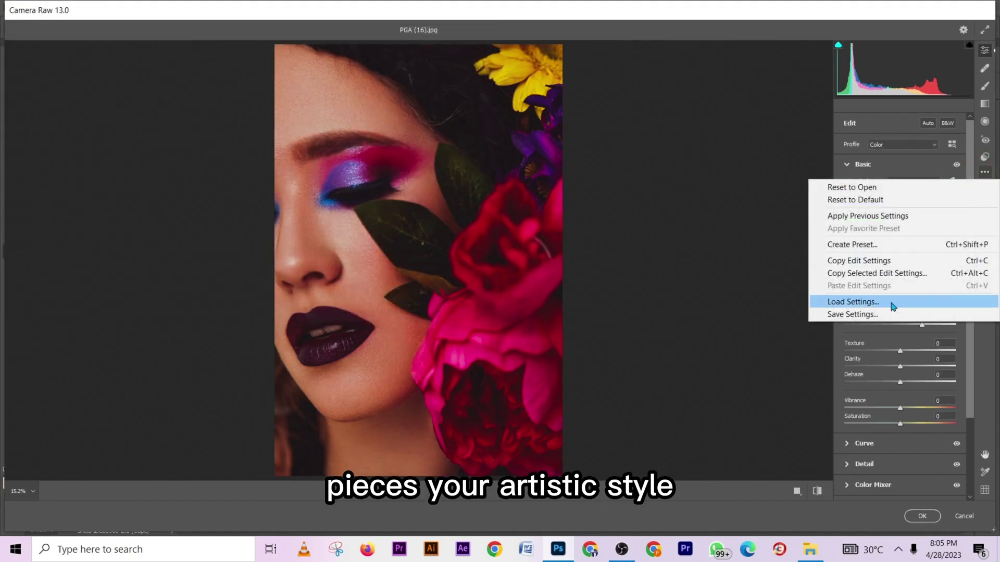
click(875, 299)
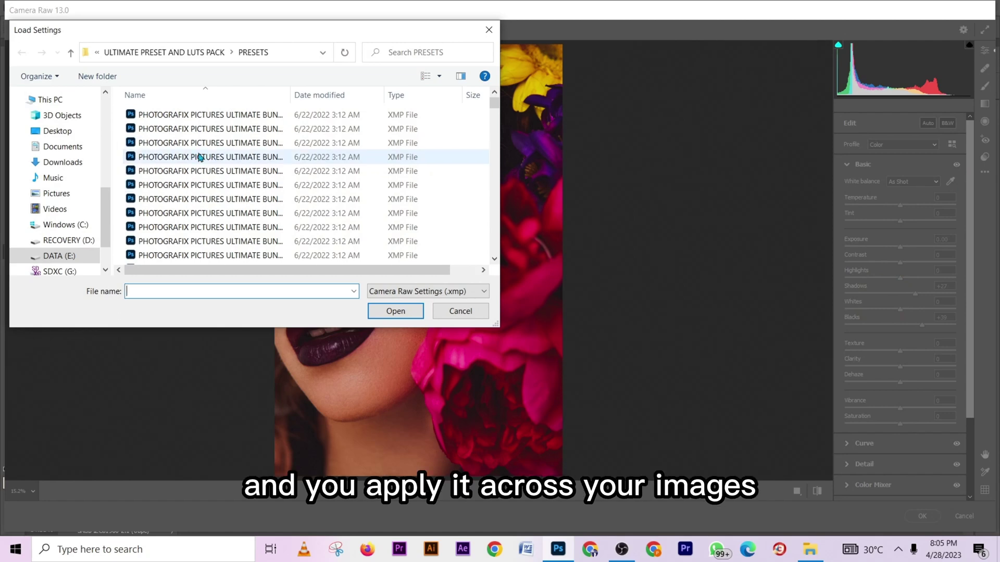
click(199, 157)
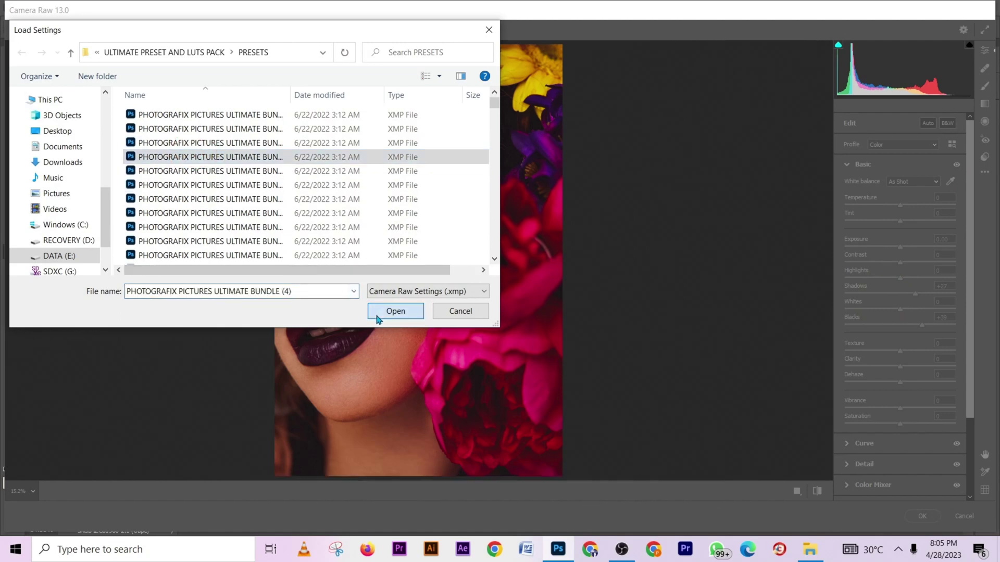
click(393, 311)
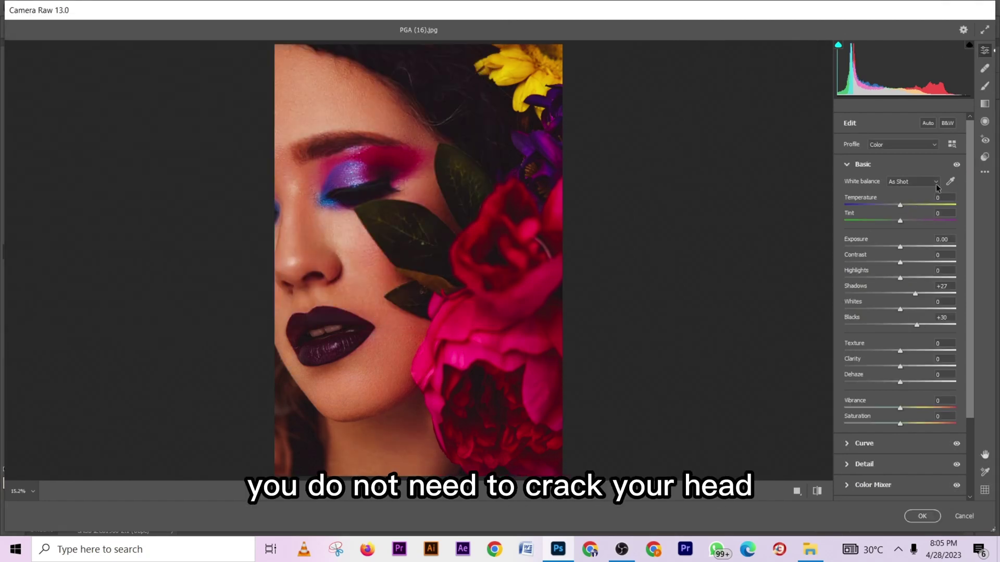
click(984, 172)
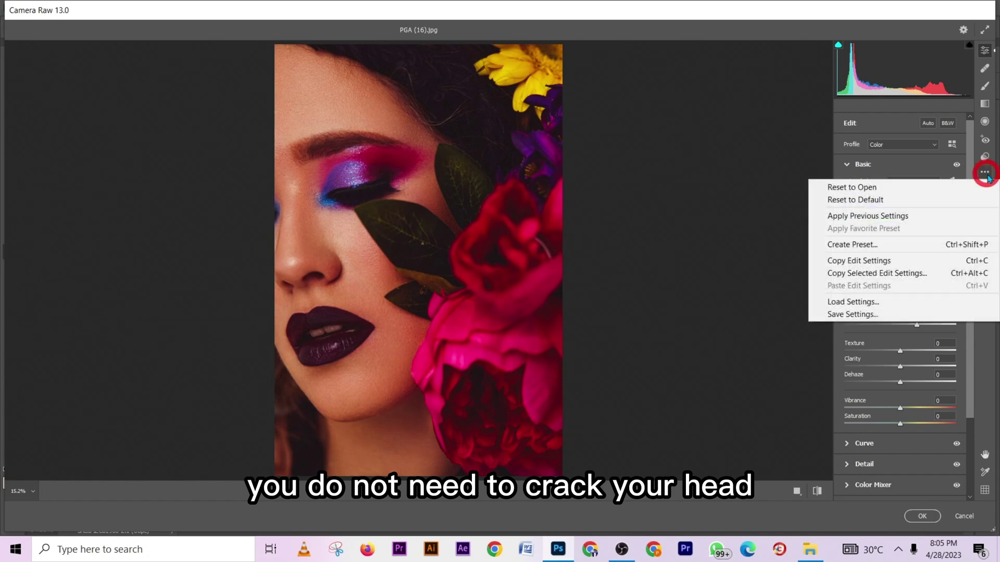
click(895, 303)
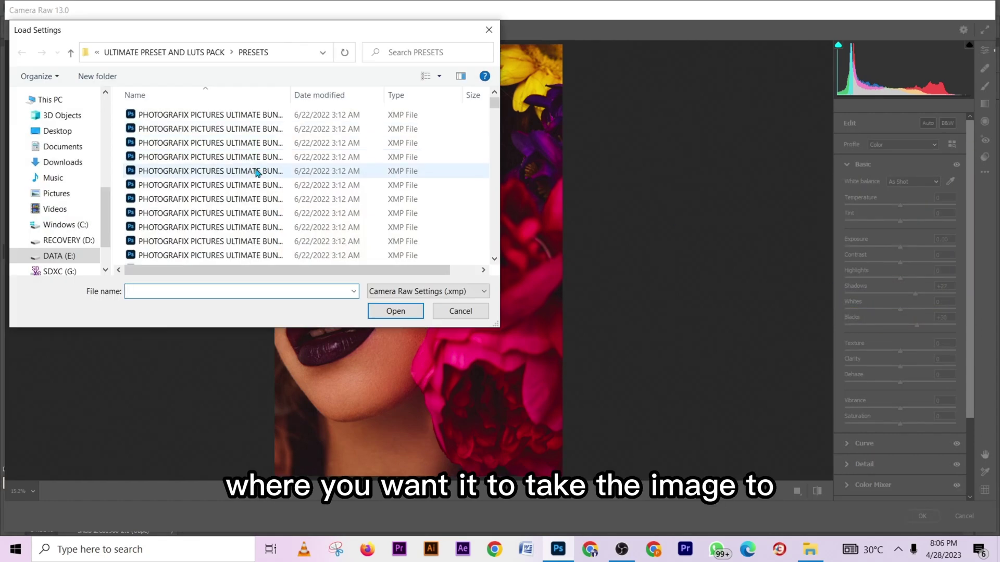
click(257, 172)
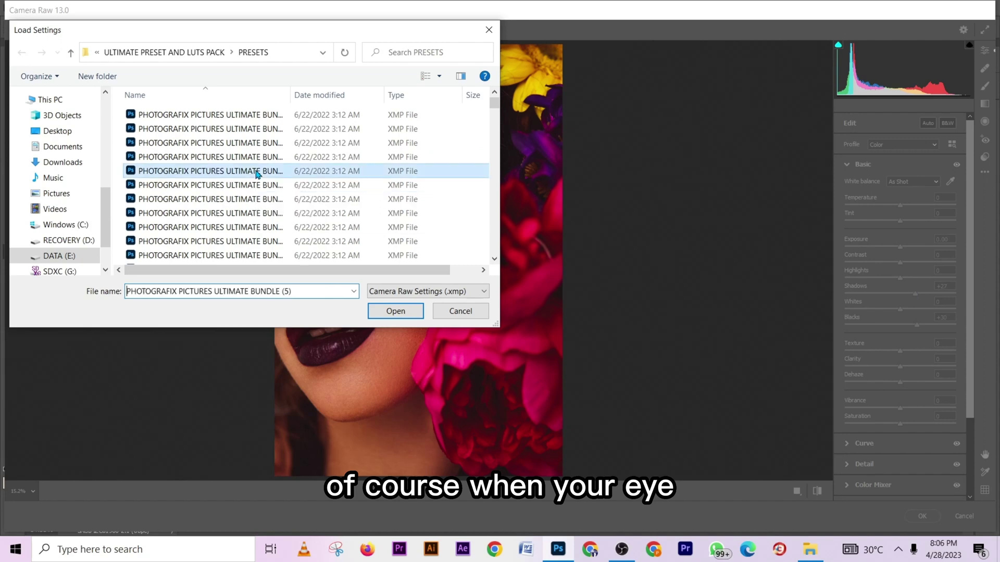
click(395, 311)
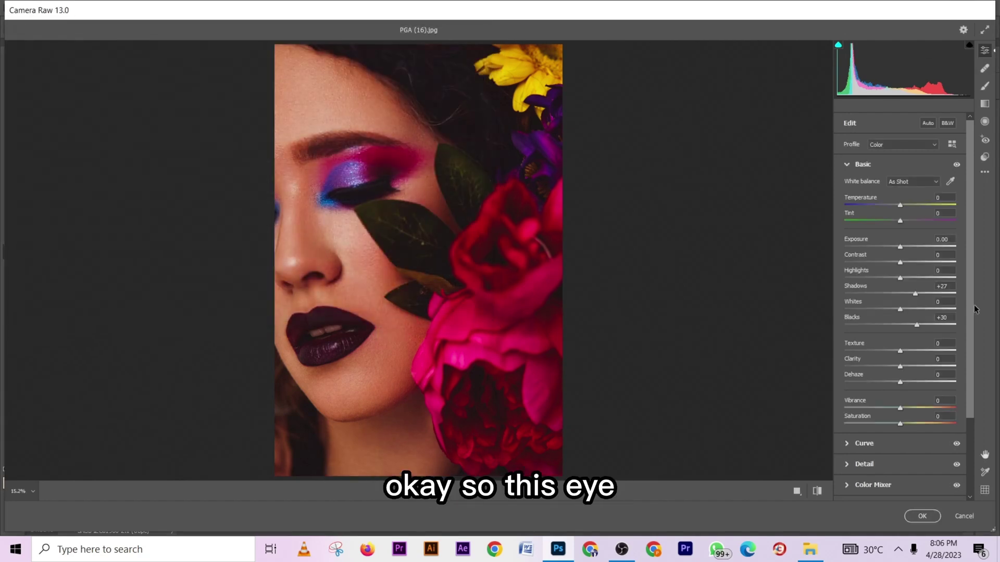
Toggle between default and graded settings to compare, then cancel out of Camera Raw.
click(821, 492)
click(820, 491)
click(820, 492)
click(820, 491)
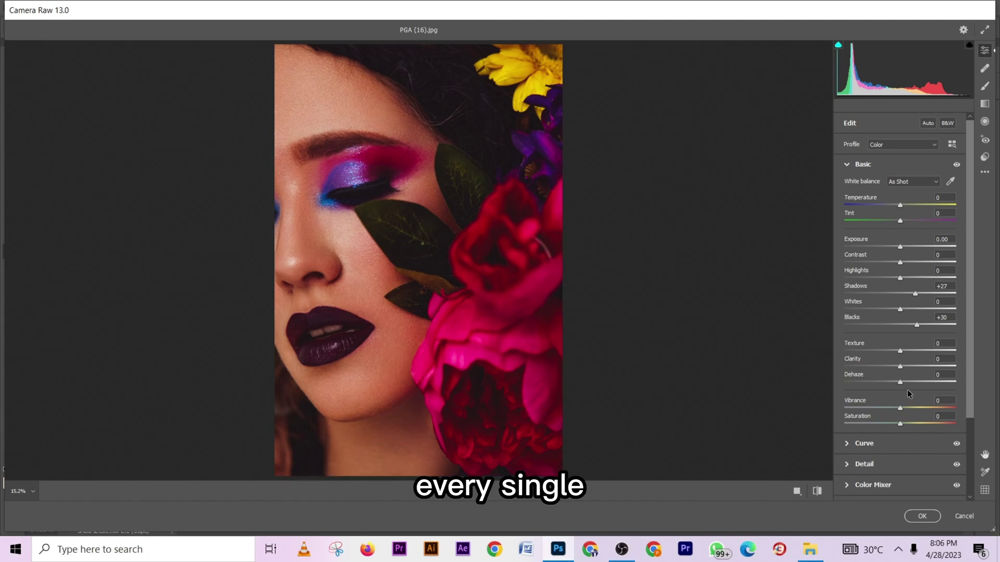
click(956, 520)
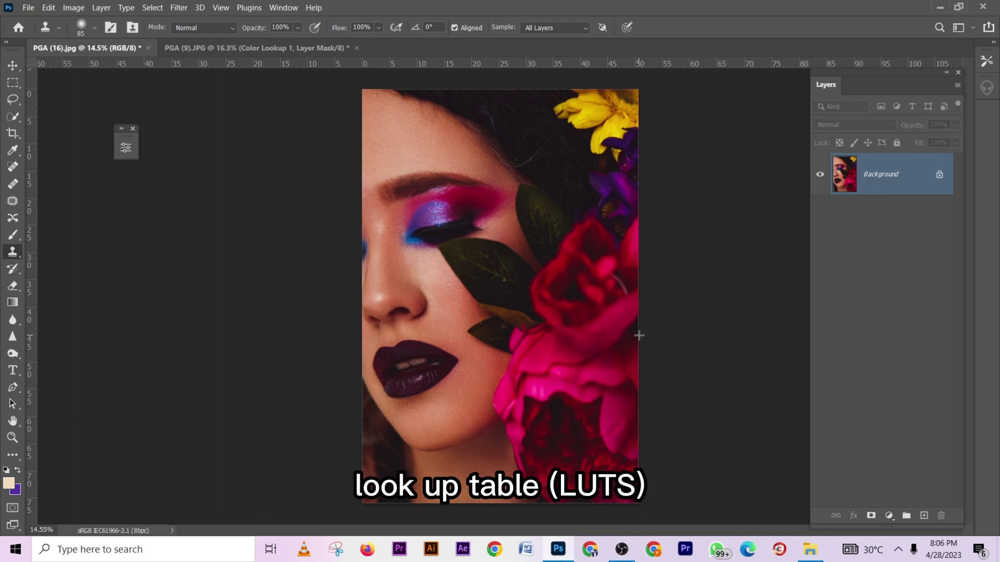
In File Explorer, browse the LUTS folder contents and return to the pack folder.
click(818, 559)
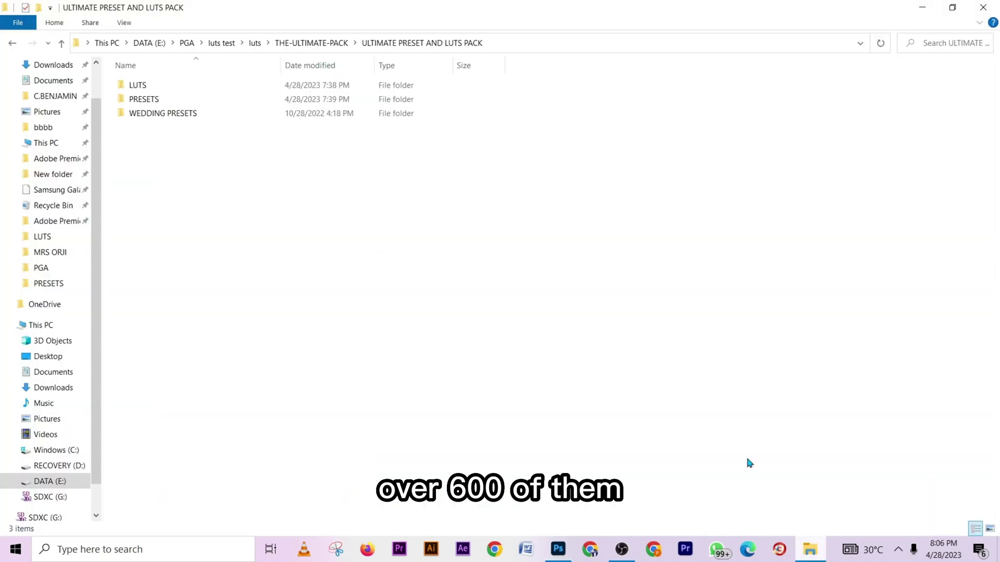
double_click(169, 85)
scroll(233, 152, down, 8)
scroll(345, 195, down, 20)
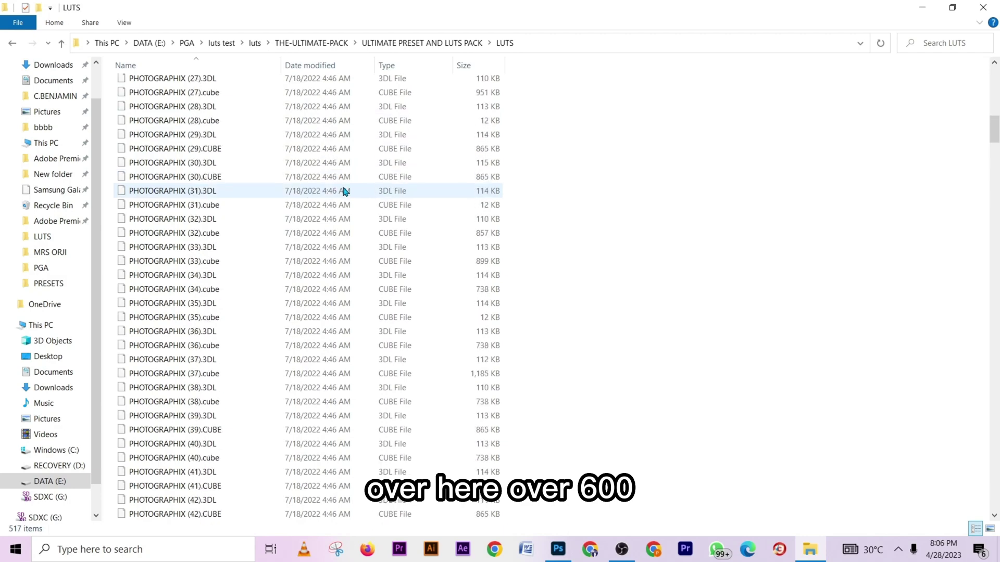
scroll(348, 208, down, 20)
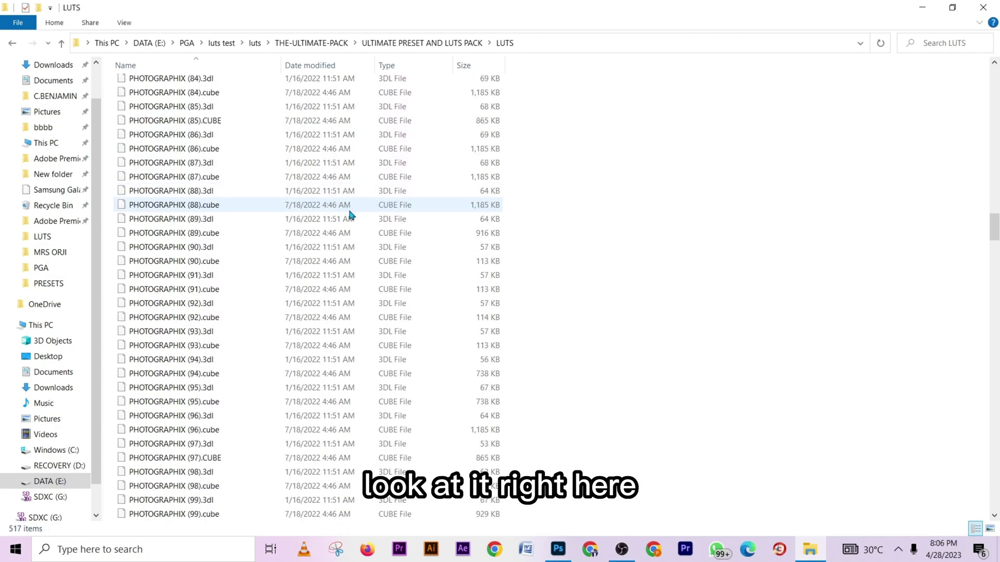
scroll(350, 215, down, 20)
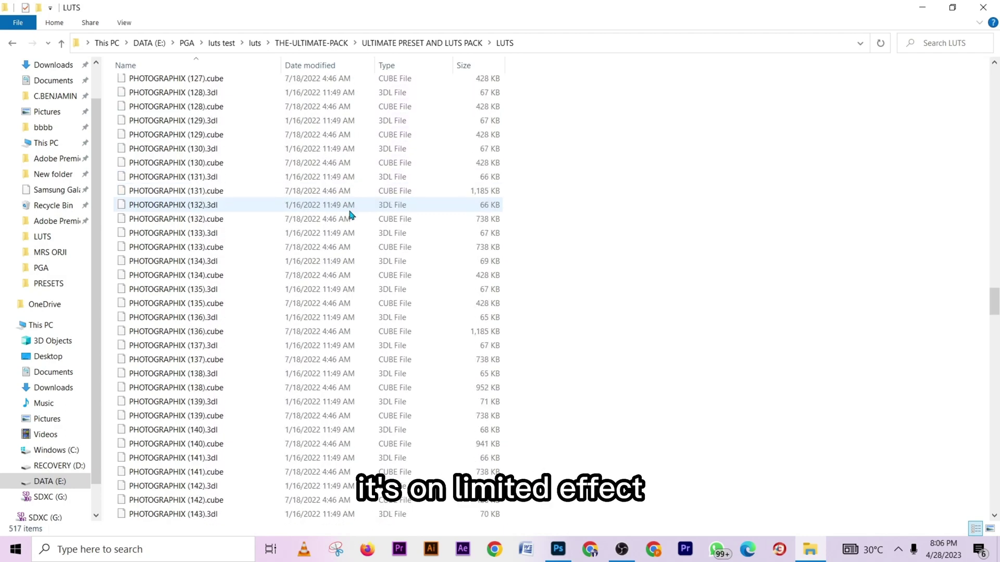
scroll(352, 241, down, 20)
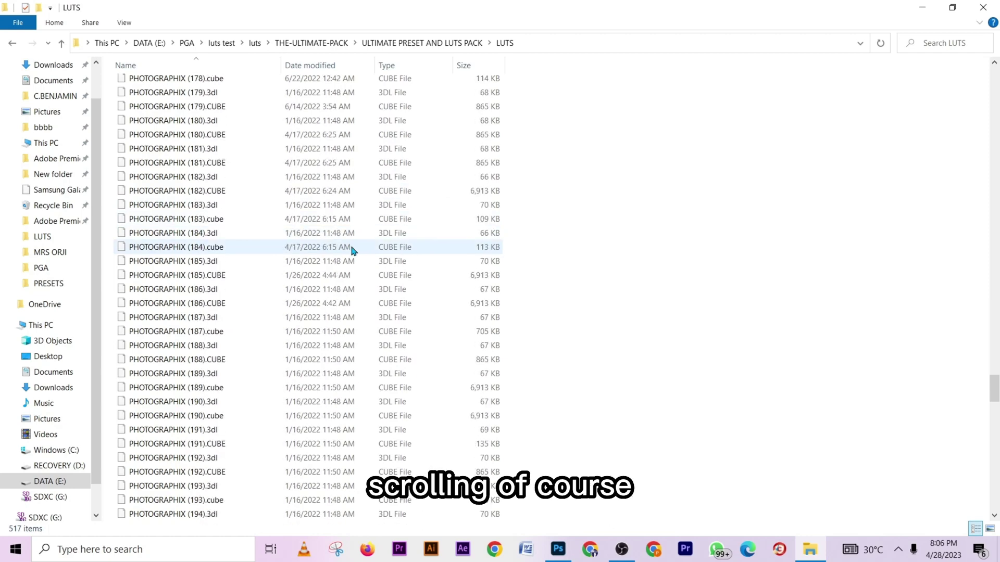
scroll(356, 262, down, 13)
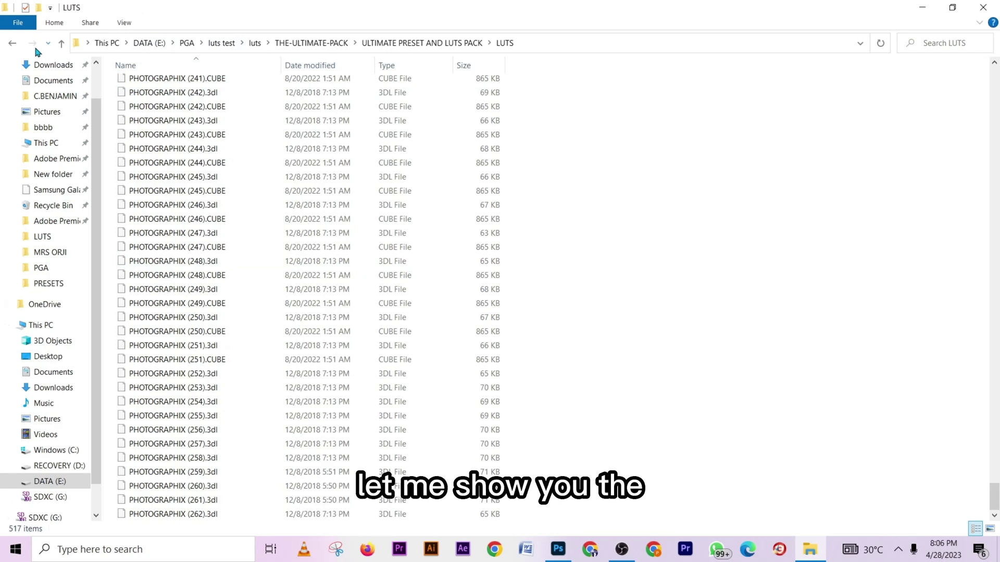
click(9, 44)
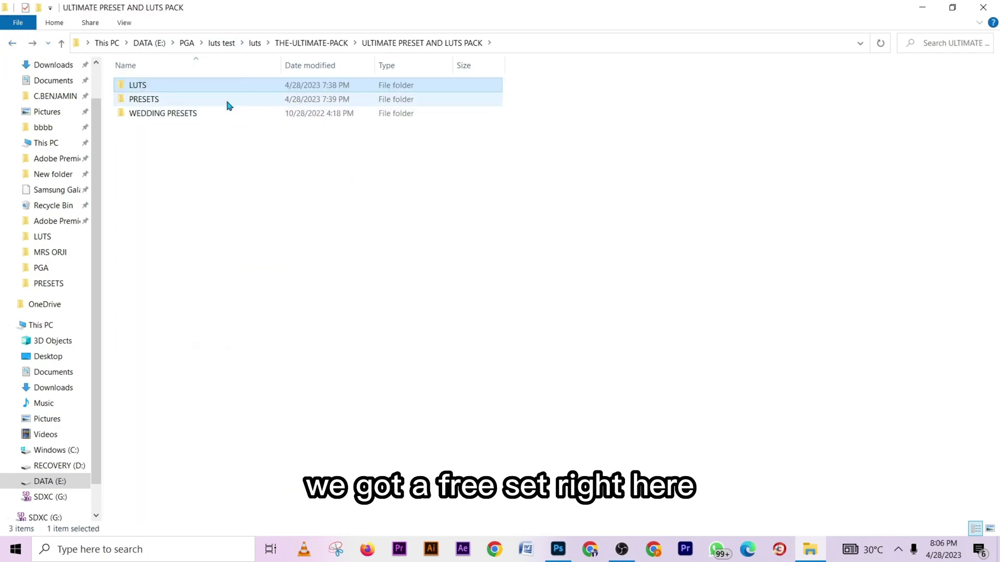
Browse the PRESETS folder contents and return to the ULTIMATE PRESET AND LUTS PACK folder.
double_click(227, 100)
scroll(338, 185, down, 16)
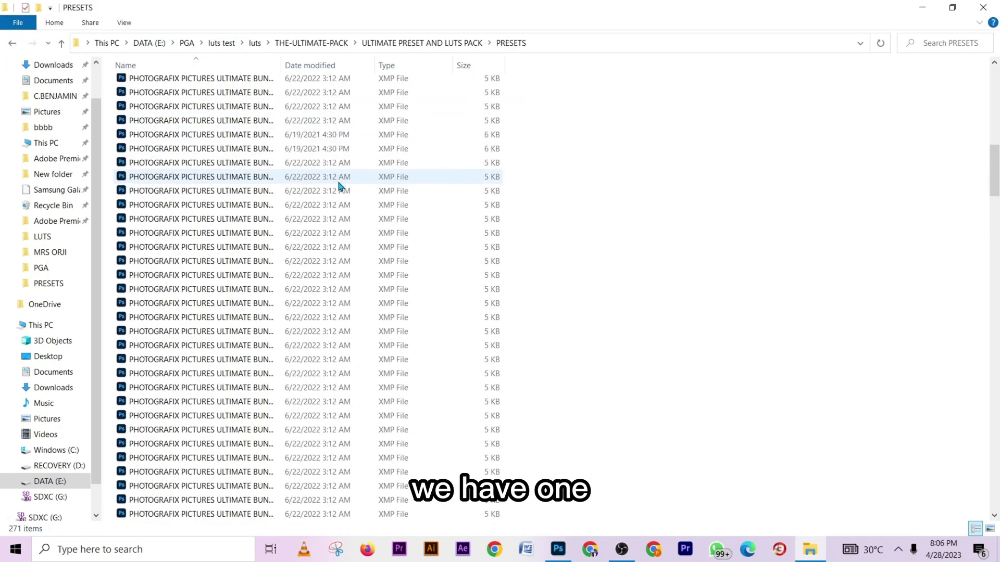
scroll(339, 186, down, 5)
scroll(338, 186, down, 20)
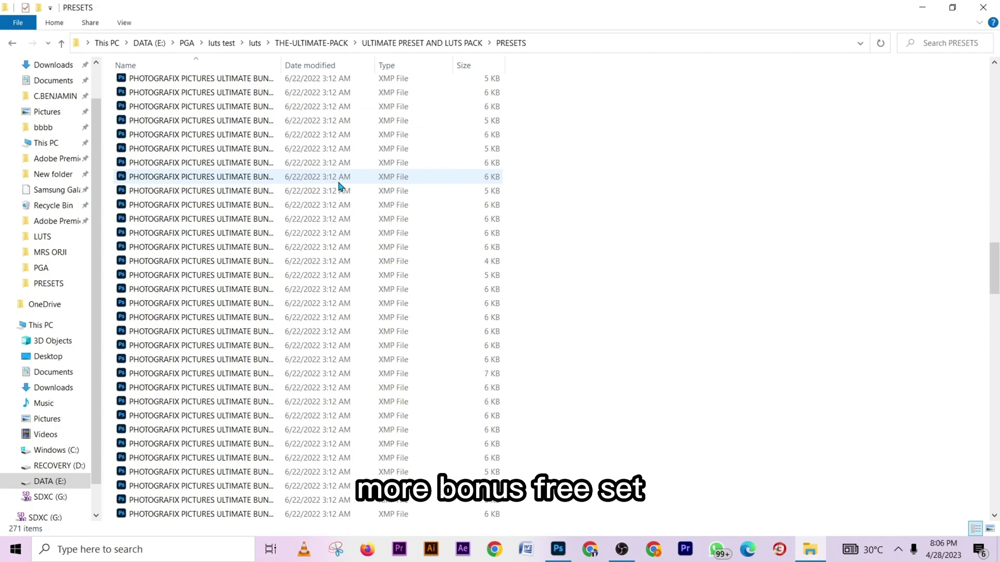
scroll(344, 190, down, 13)
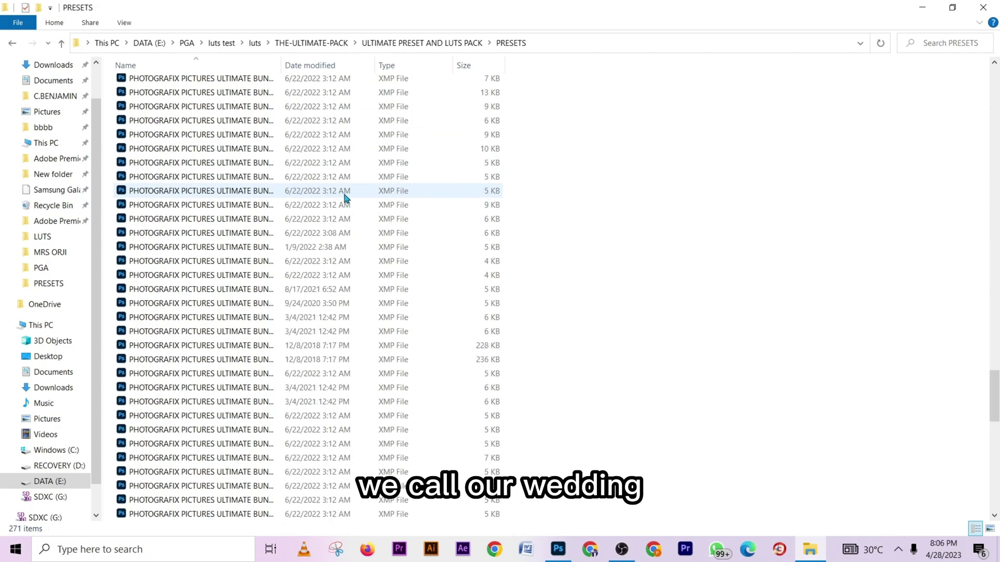
click(12, 44)
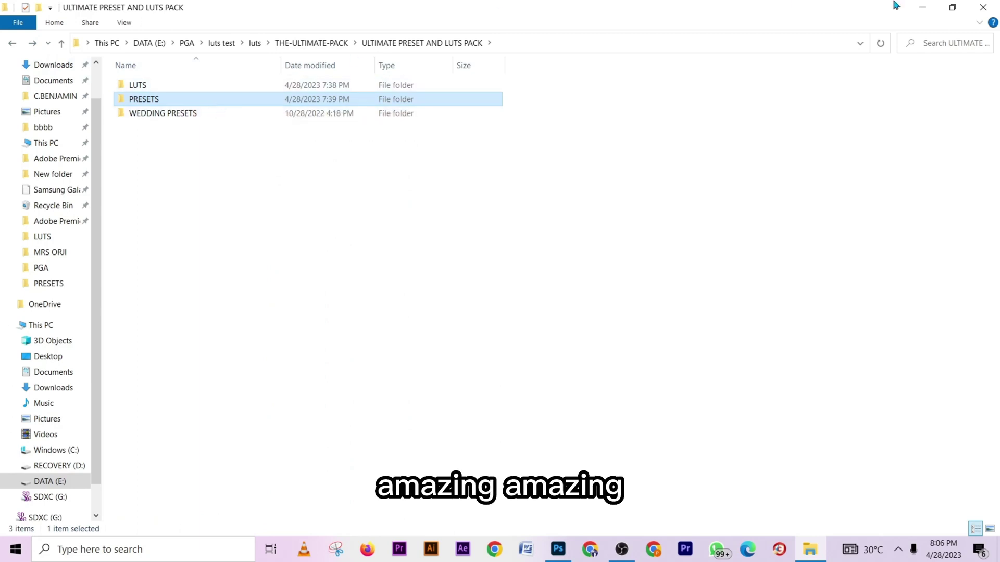
Minimize File Explorer to bring back the PGA (16).jpg portrait in Photoshop.
click(921, 7)
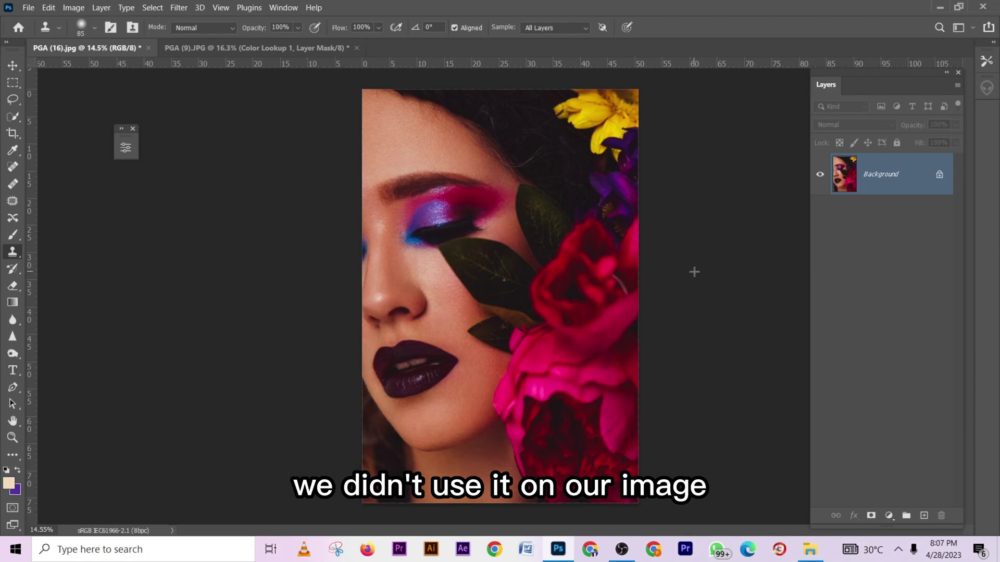